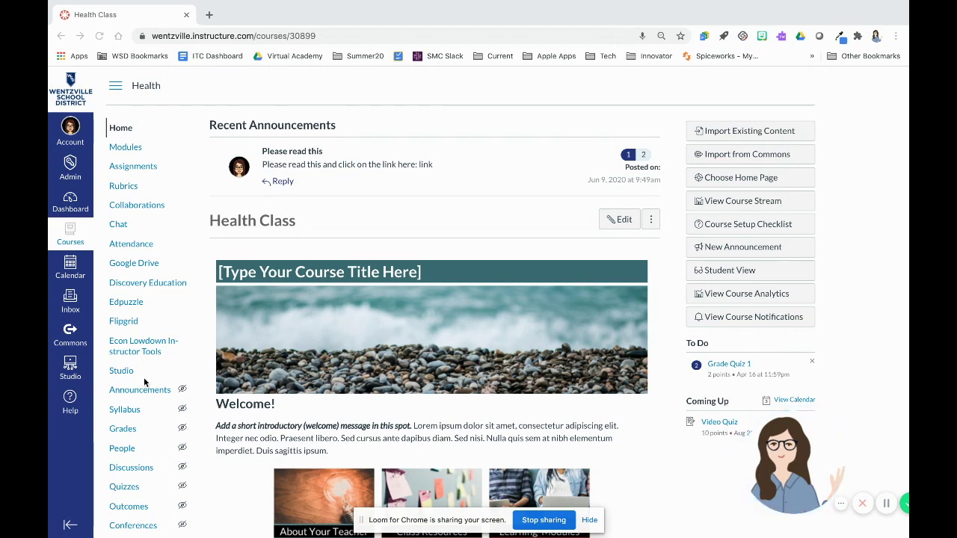
- Go to the Health course's Quizzes page and start a new quiz
scroll(144, 376, down, 2)
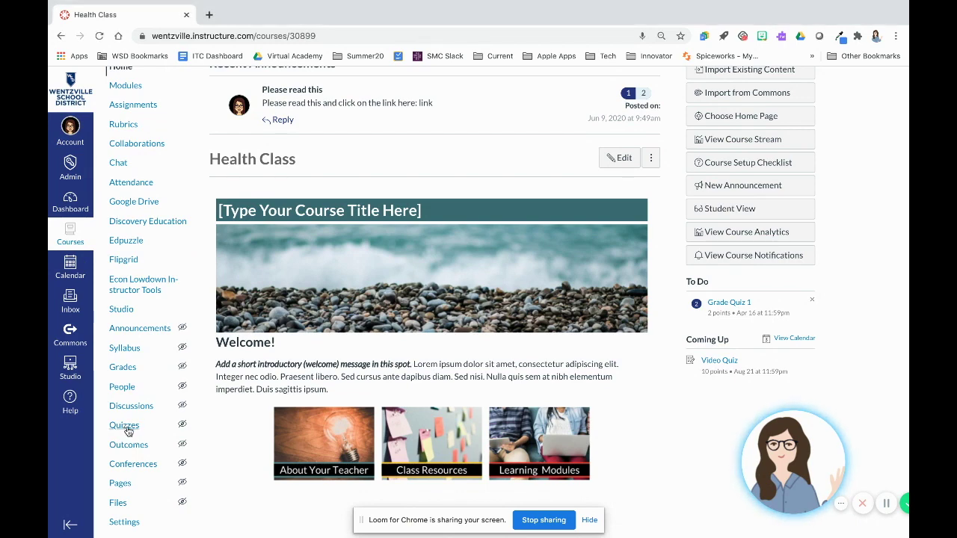
click(127, 432)
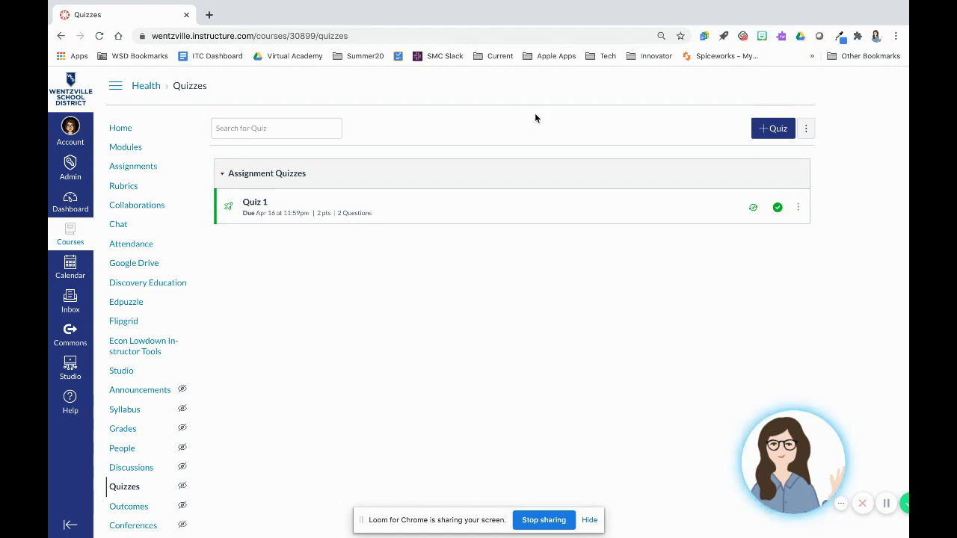
click(761, 132)
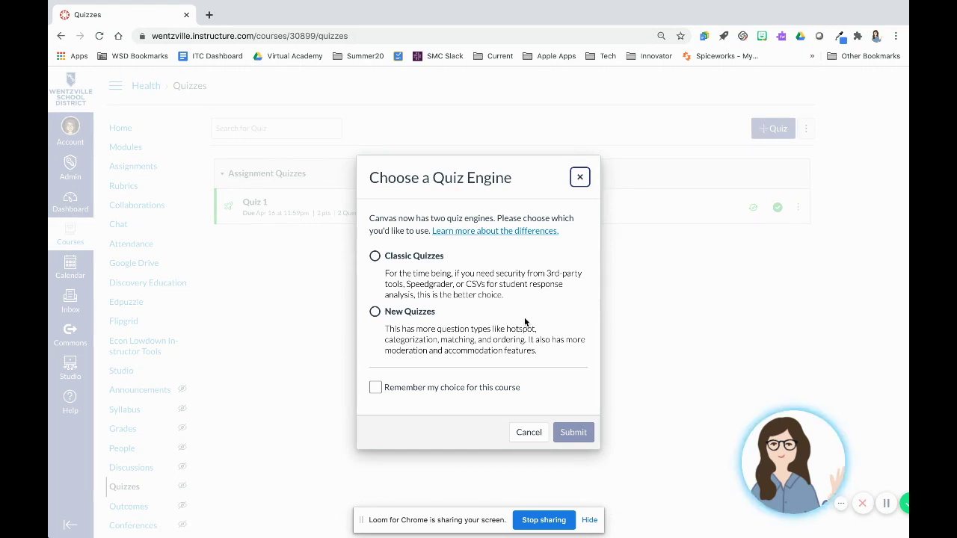
- Choose the New Quizzes engine to open a blank quiz form
click(419, 314)
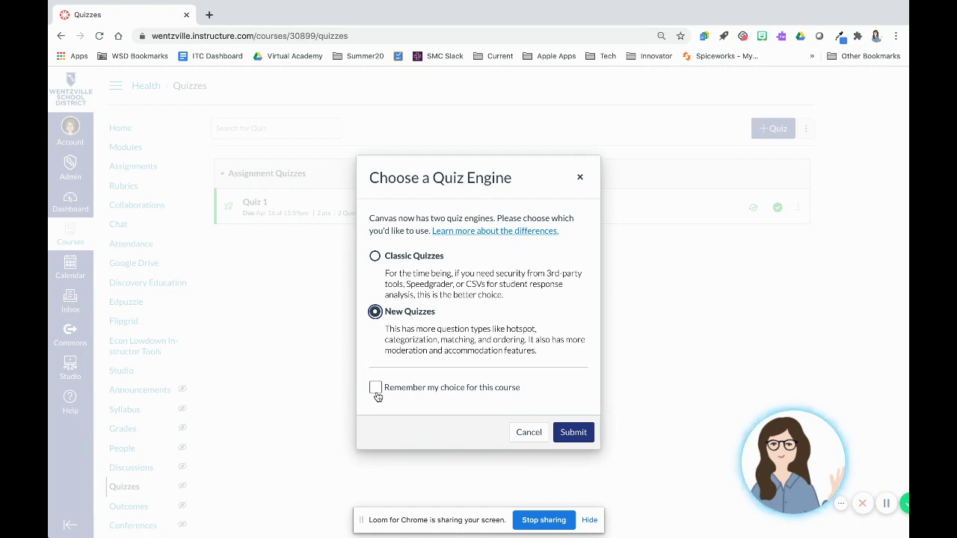
click(582, 436)
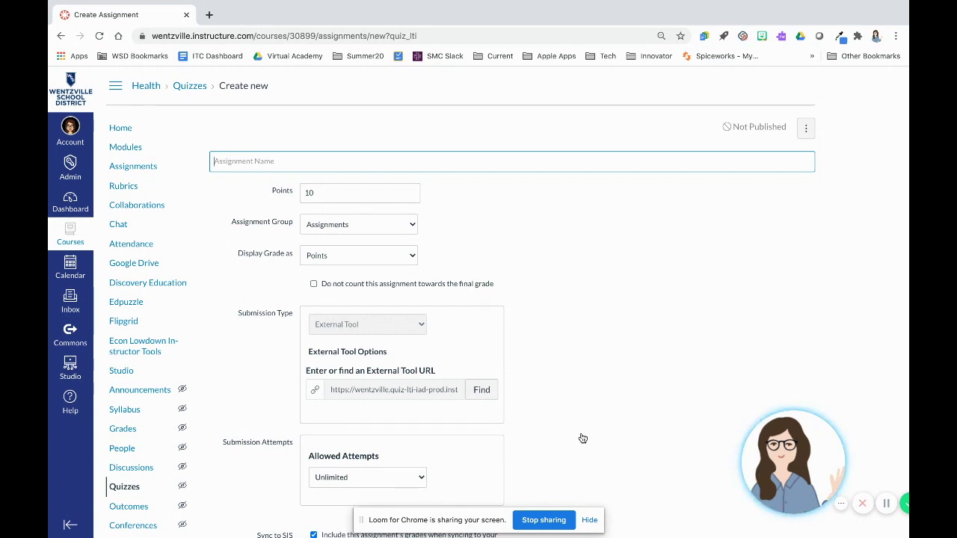
- Paste 'Getting to know you Quiz' as the assignment name
text(Getting to know you Quiz)
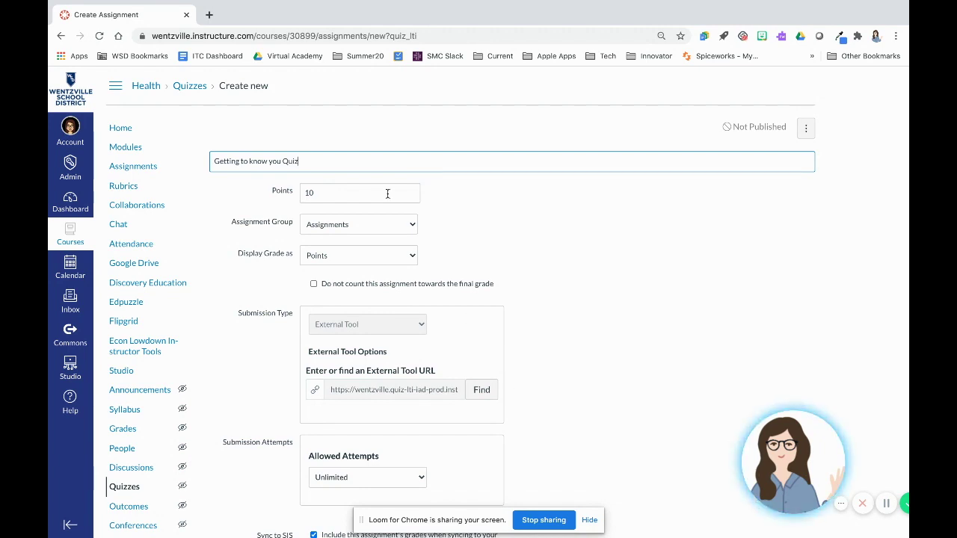
click(387, 194)
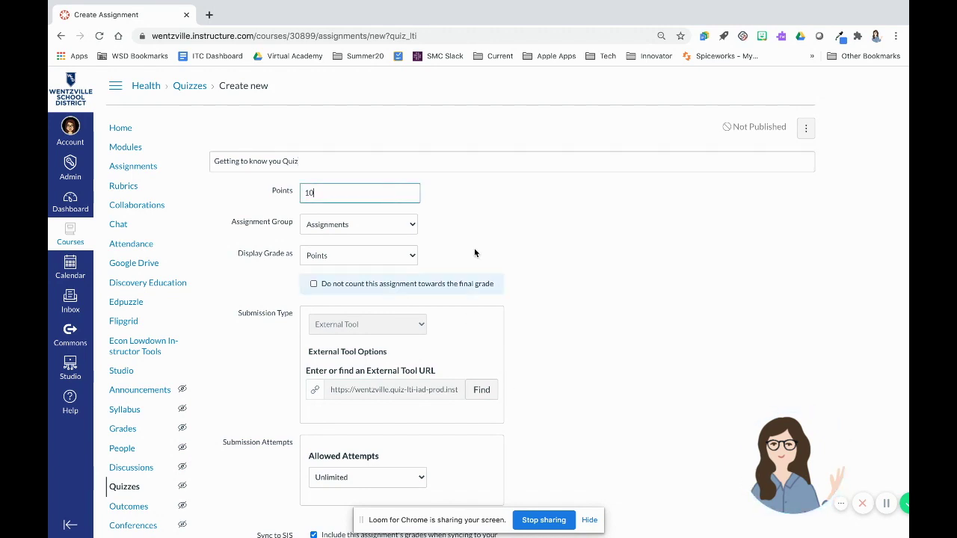
scroll(474, 252, down, 3)
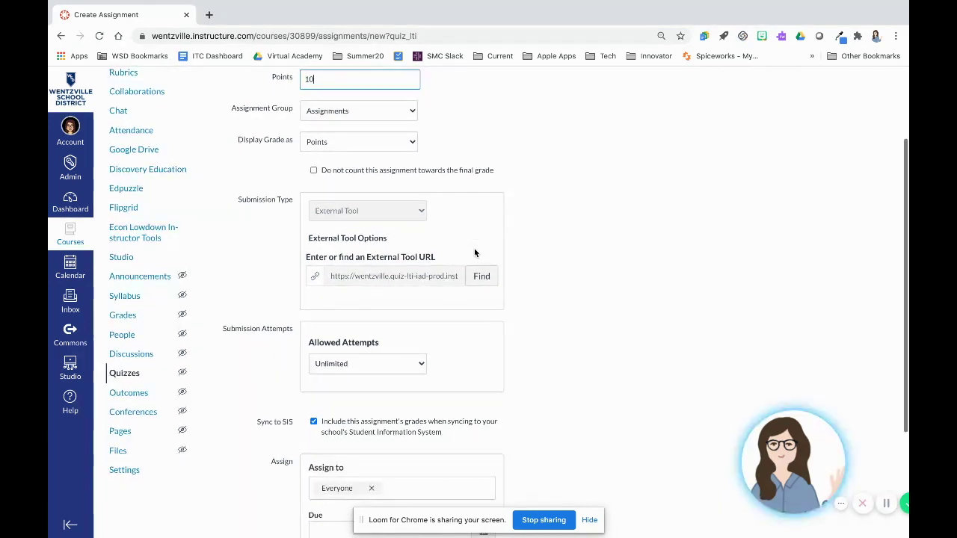
scroll(474, 253, down, 1)
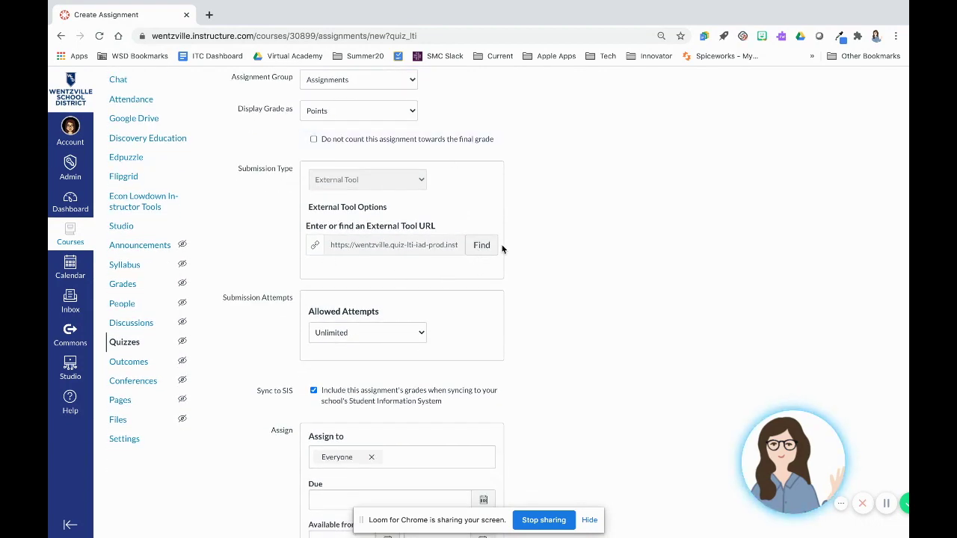
scroll(299, 245, down, 4)
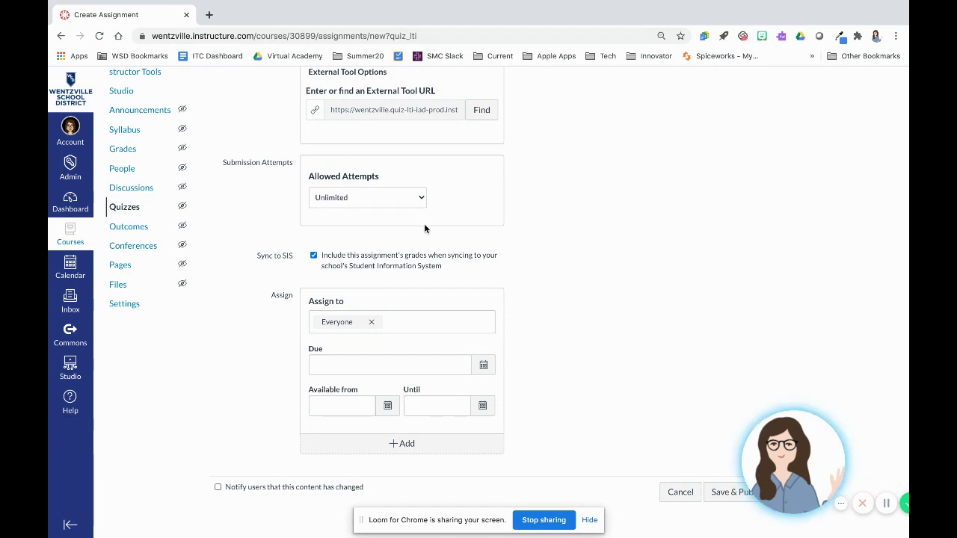
- Set the due date to August 21 at 11:59pm and save the quiz
click(484, 366)
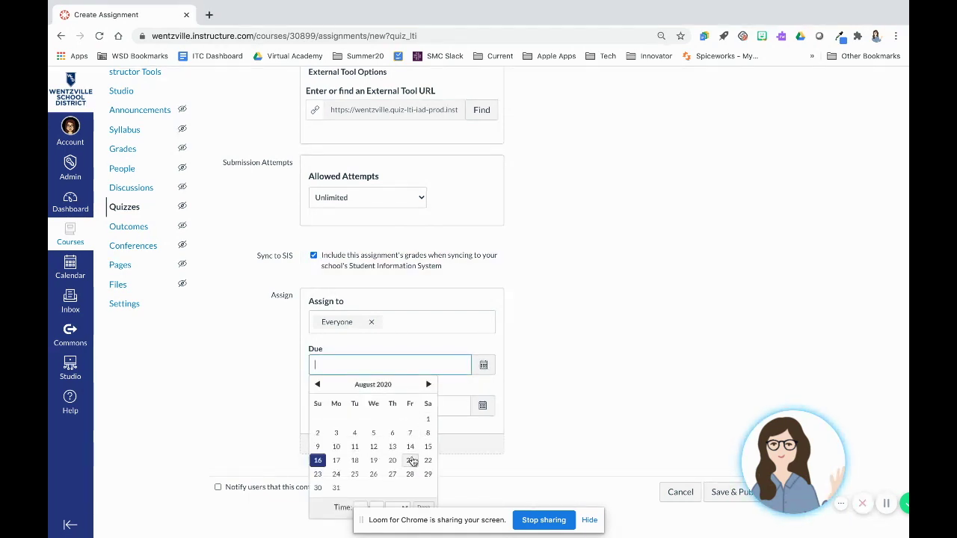
click(412, 460)
click(569, 329)
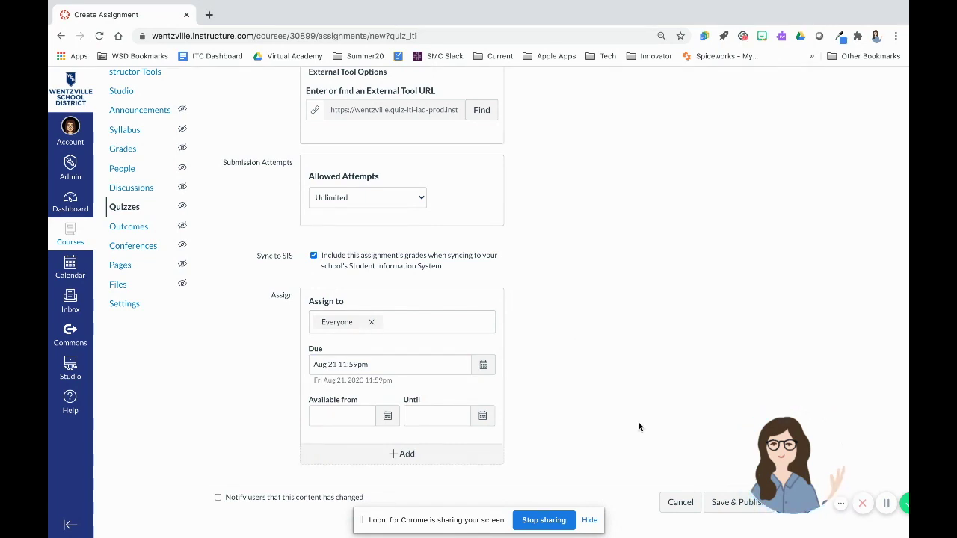
mouse_move(828, 455)
drag(828, 455, 828, 401)
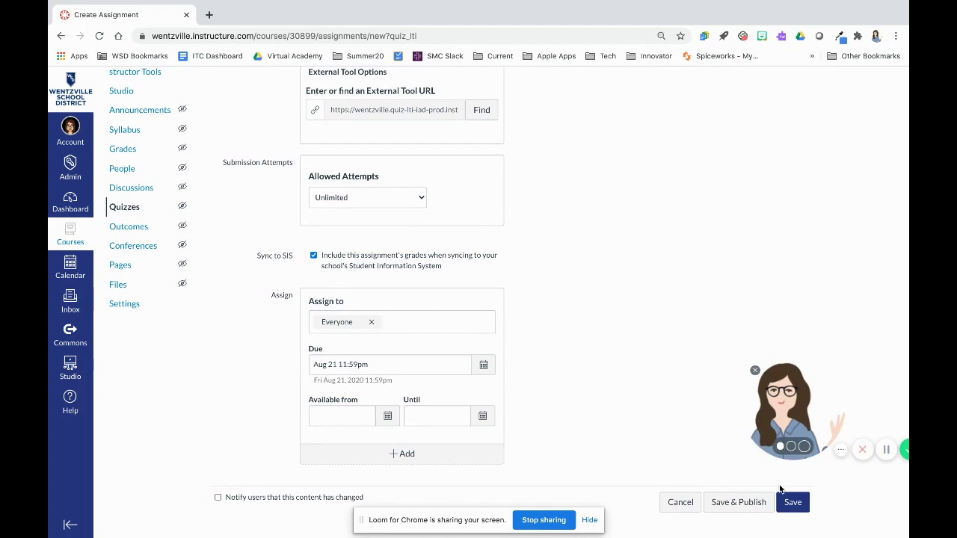
click(792, 503)
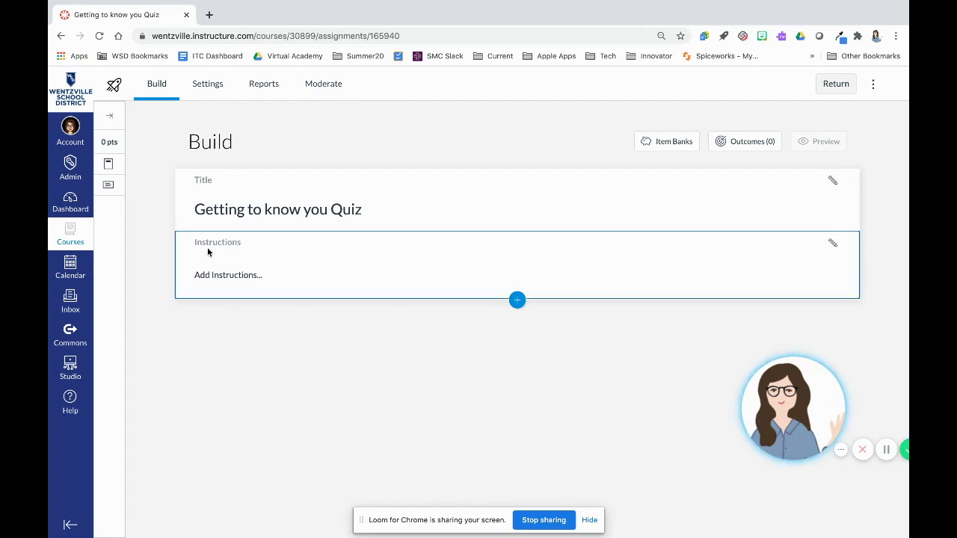
- Edit the quiz instructions and bring up the Insert Content question-type chooser
click(832, 243)
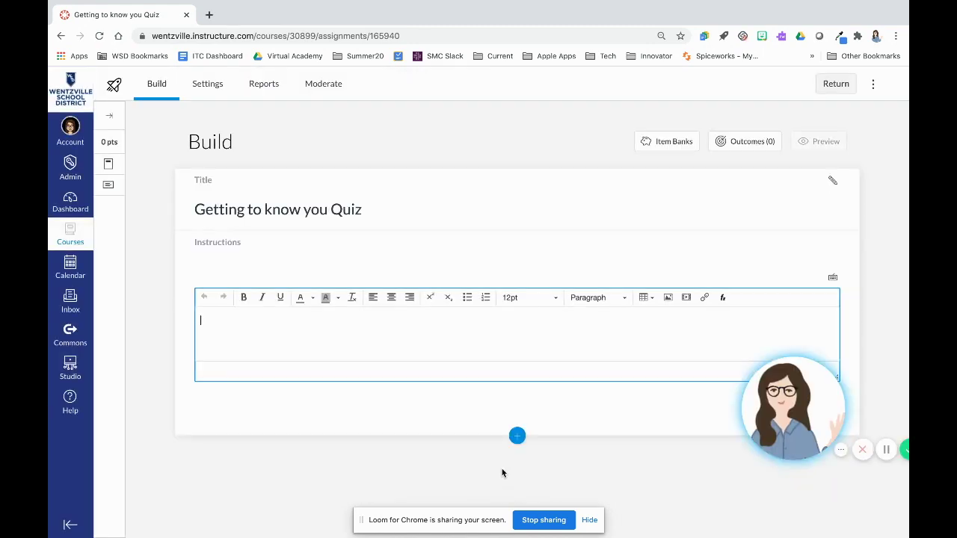
click(517, 435)
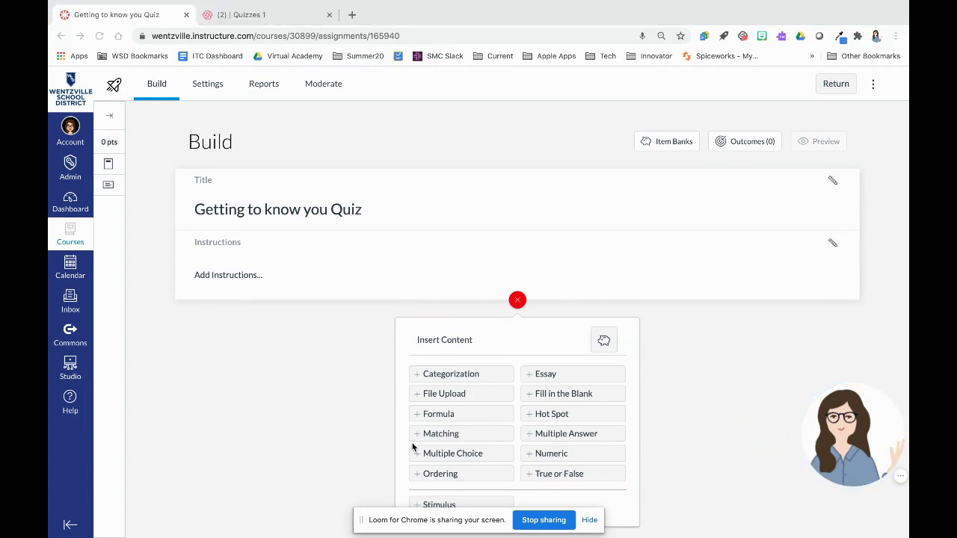
- Add a multiple-choice question with the text 'What is today?'
click(431, 455)
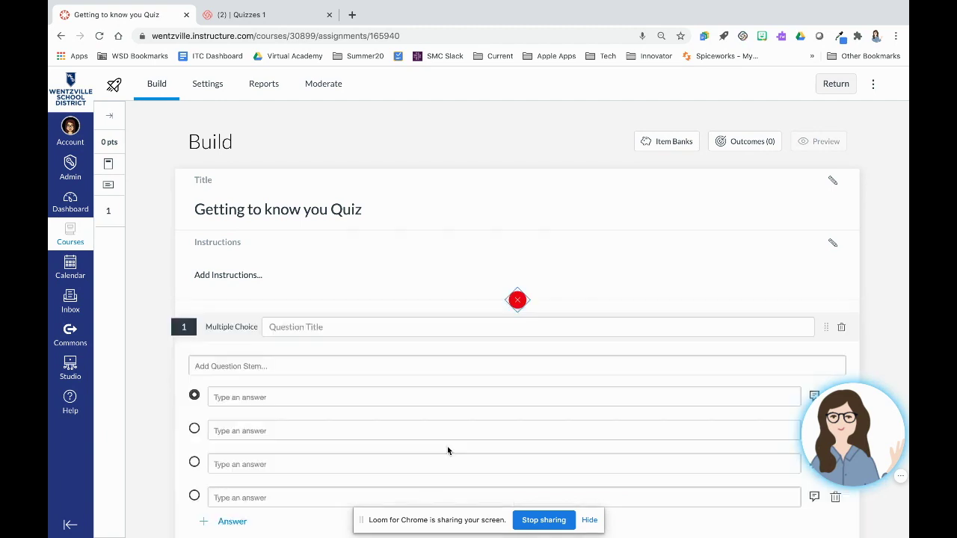
scroll(447, 452, down, 2)
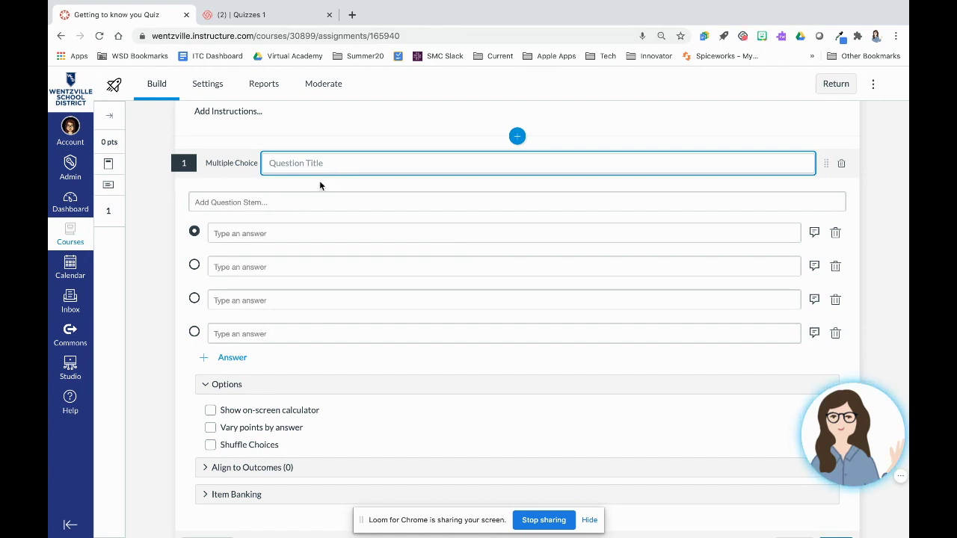
click(253, 203)
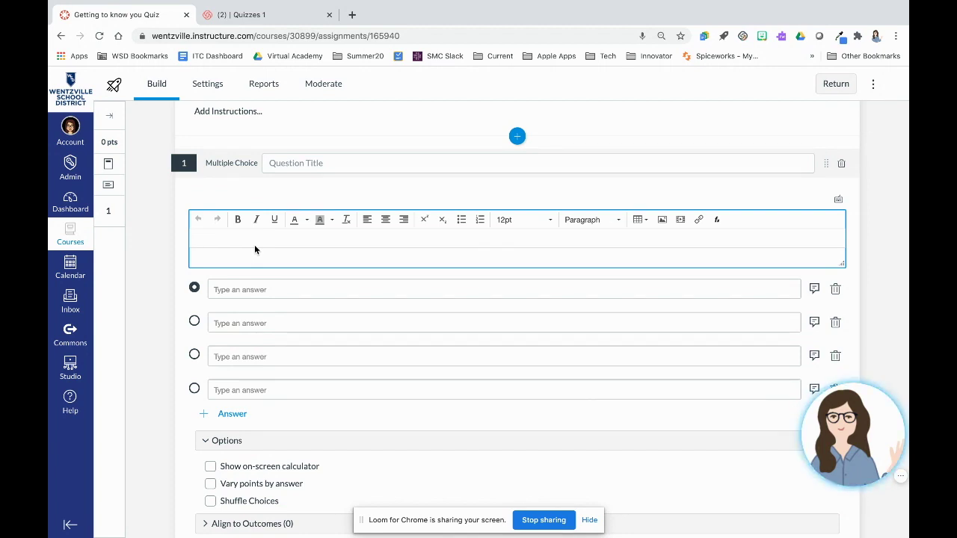
text(d)
text(day)
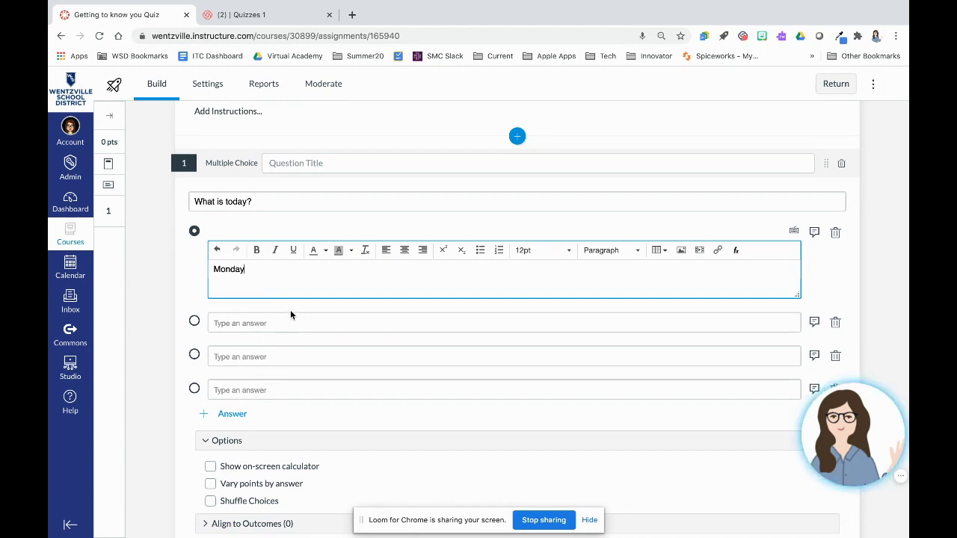
click(292, 200)
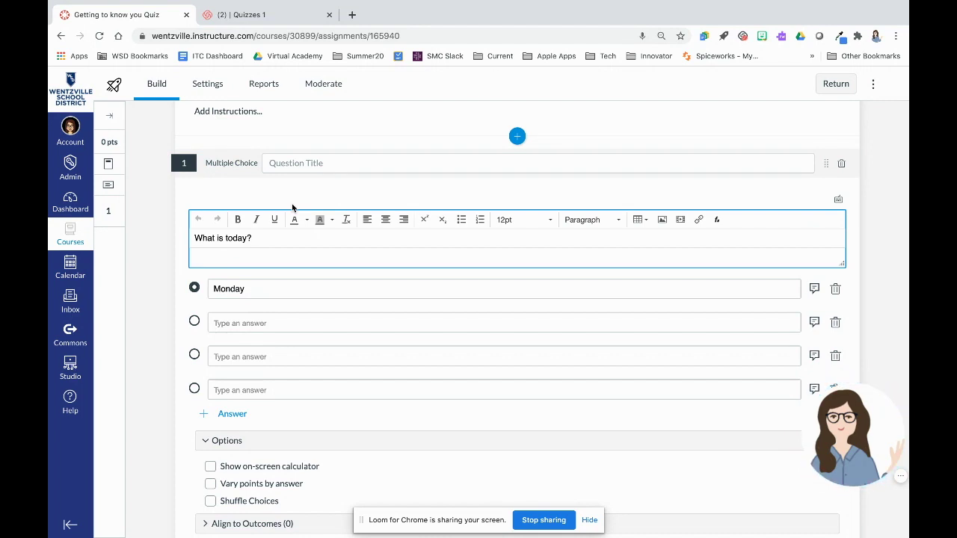
- Enter answers Monday and Tuesday, remove the empty answers, and mark Monday correct
click(280, 289)
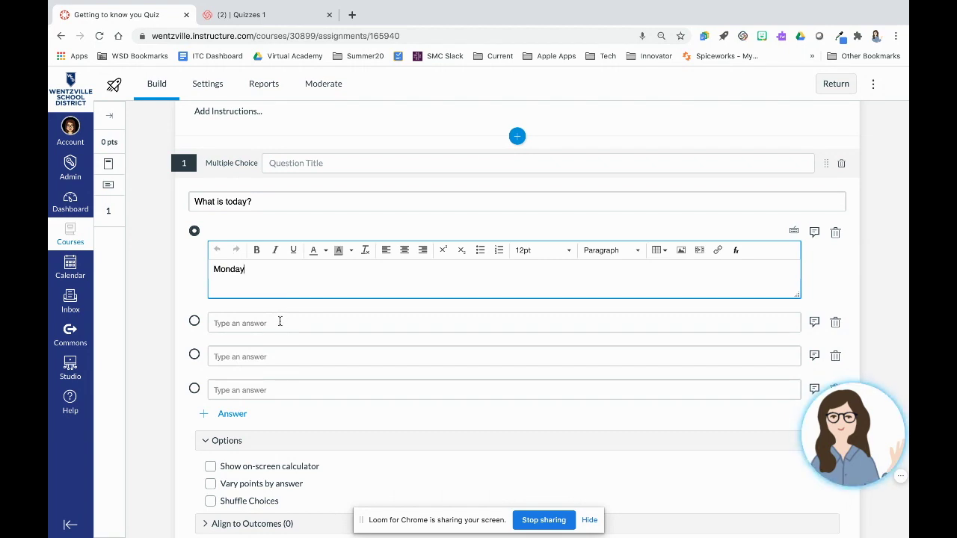
click(281, 323)
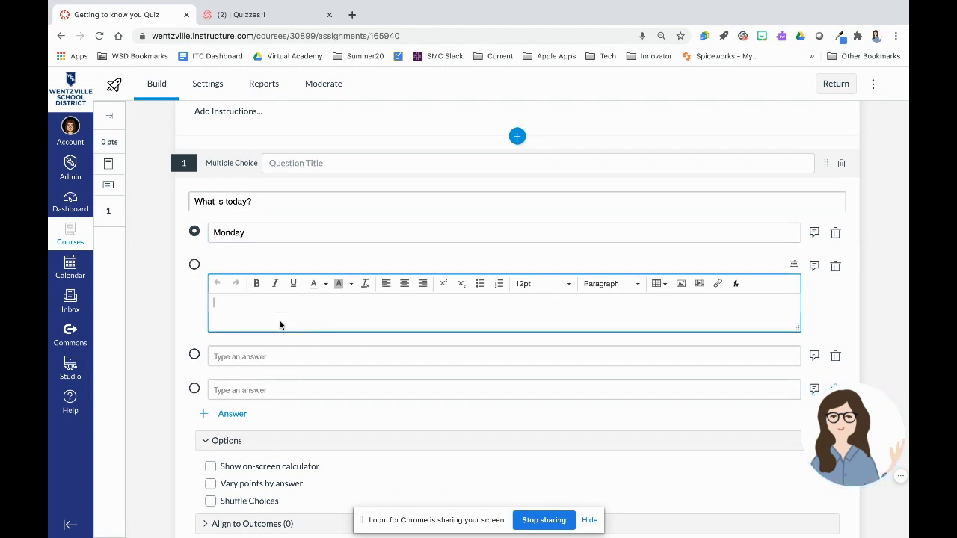
text(Tuesday)
scroll(543, 299, down, 3)
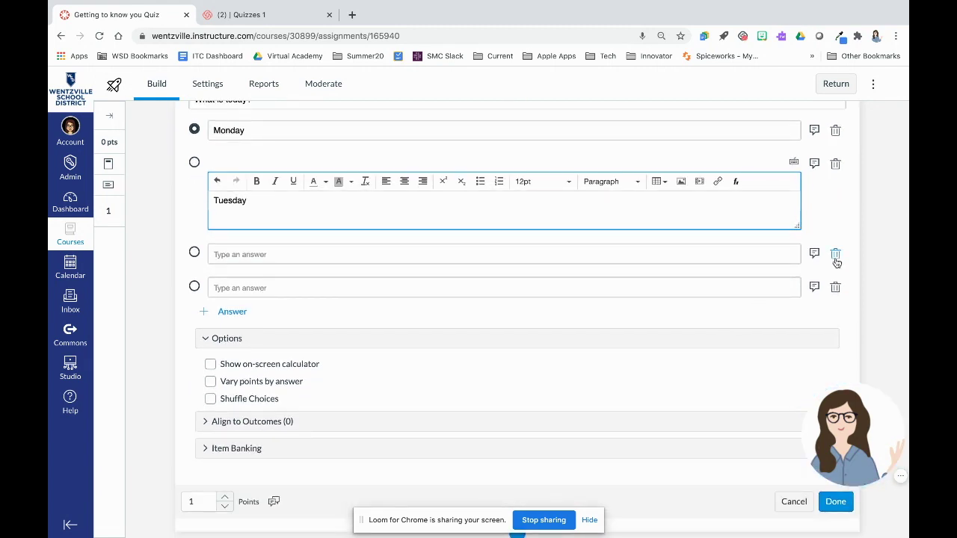
click(836, 255)
click(835, 267)
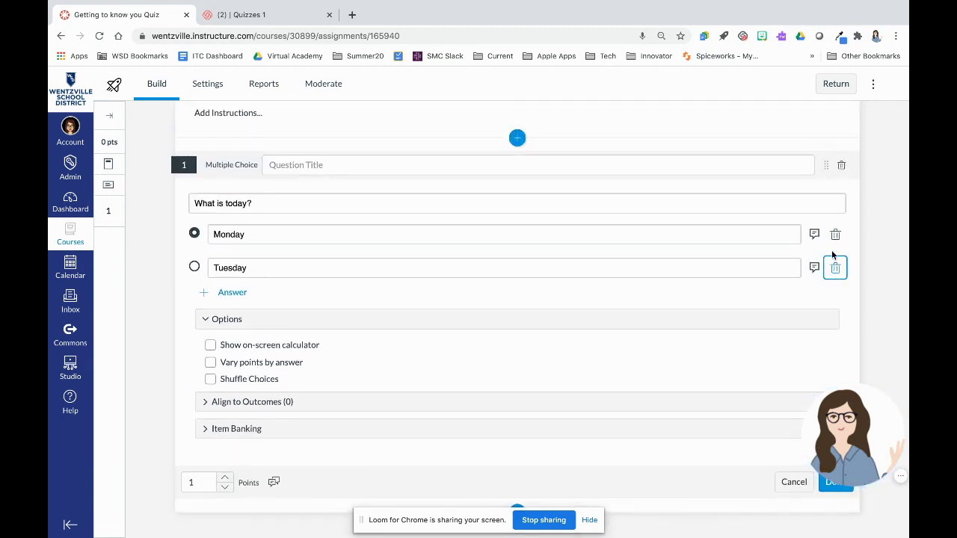
click(194, 267)
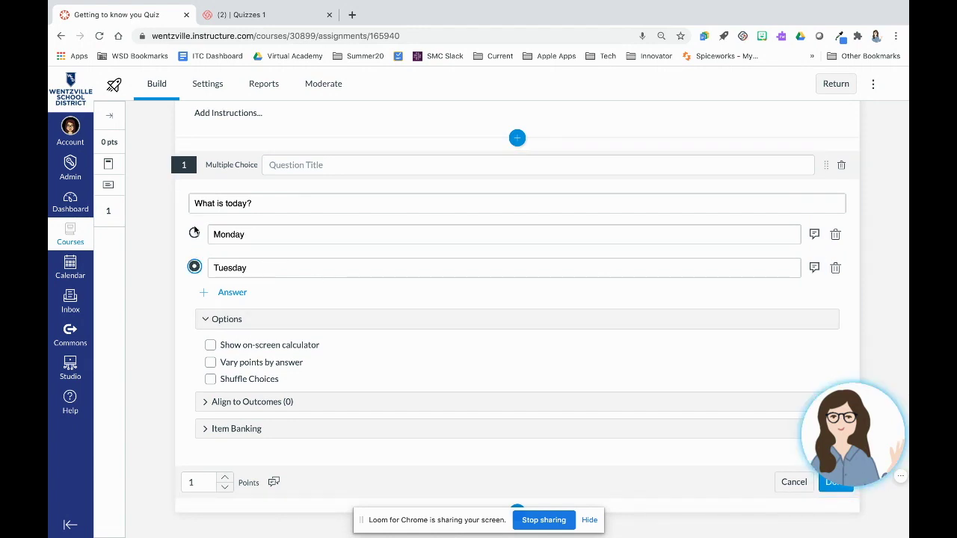
click(194, 233)
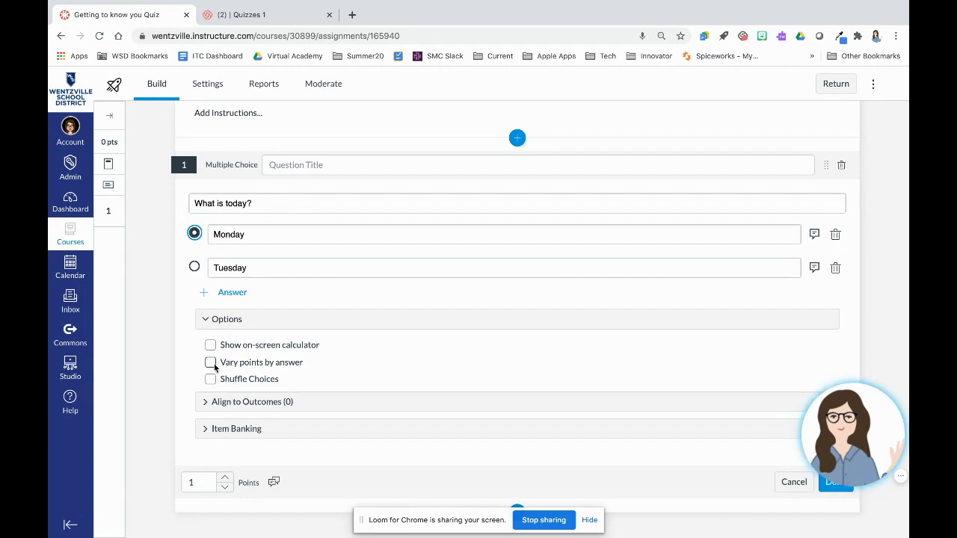
- Make the question worth 2 points and bring up its Student Feedback settings
click(193, 482)
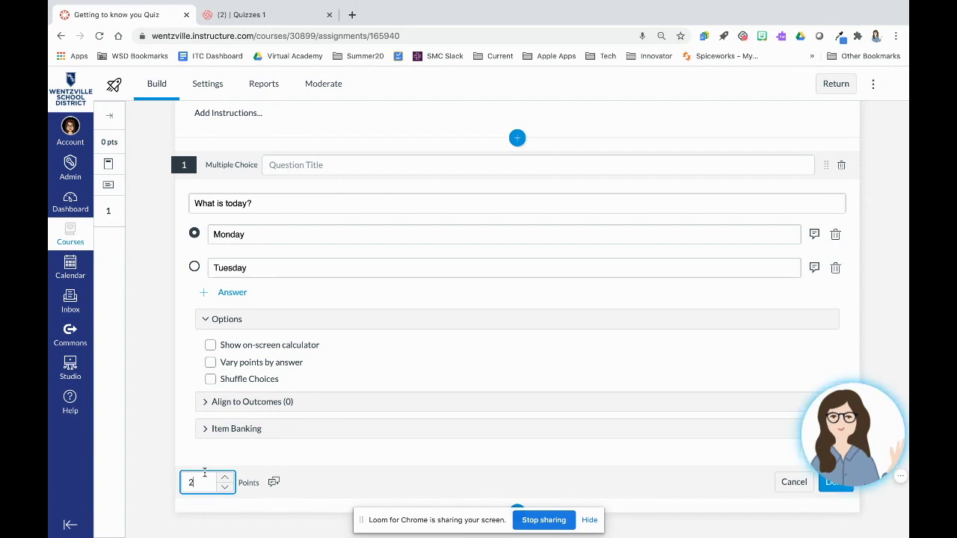
click(221, 463)
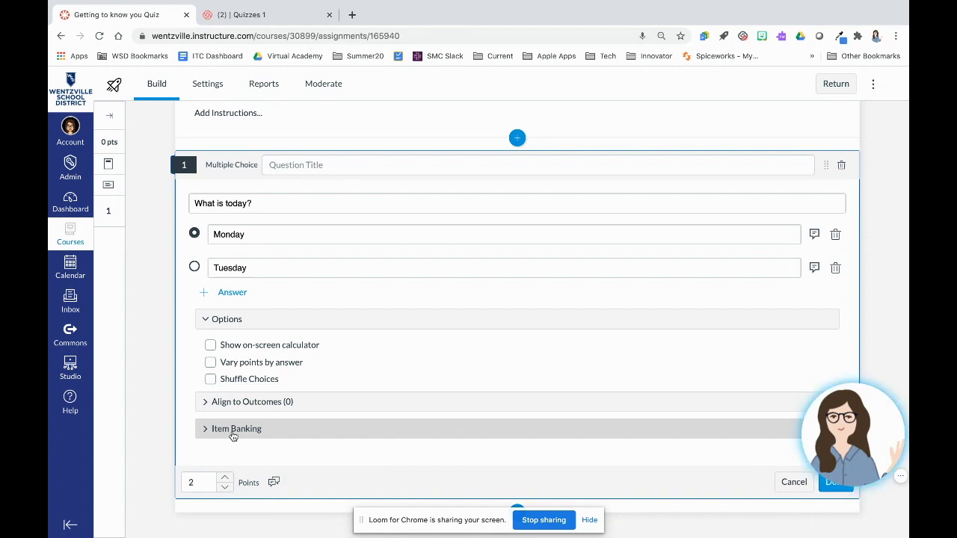
scroll(233, 436, up, 3)
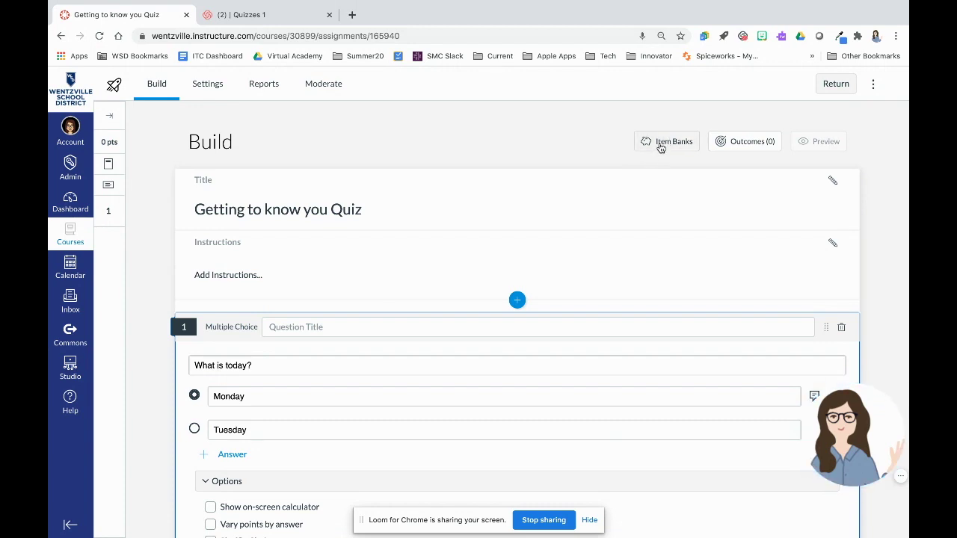
scroll(416, 352, down, 3)
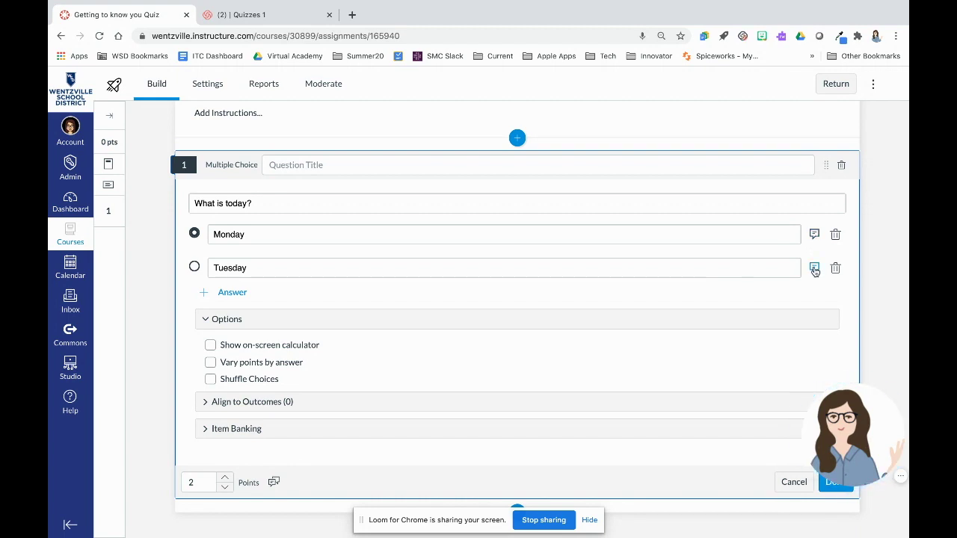
click(274, 483)
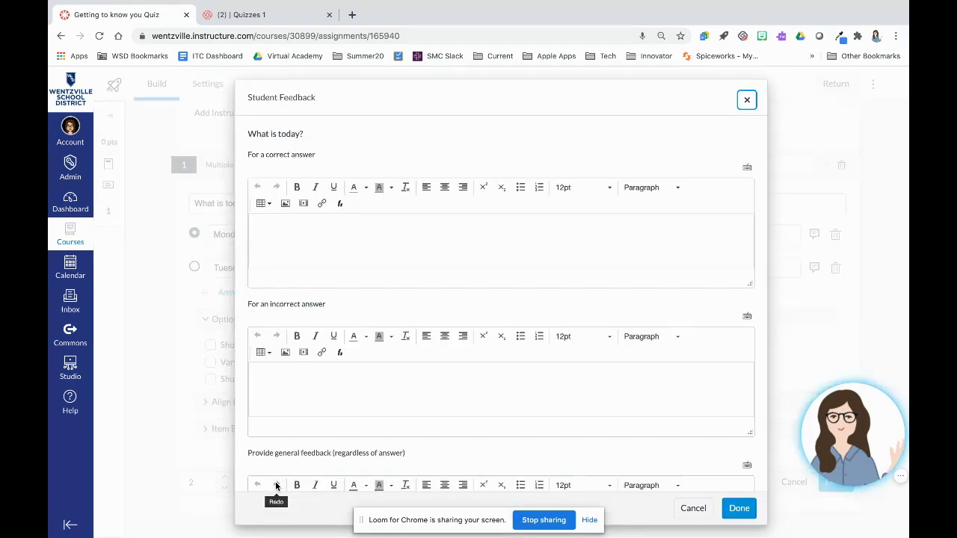
scroll(431, 259, down, 1)
scroll(429, 259, down, 3)
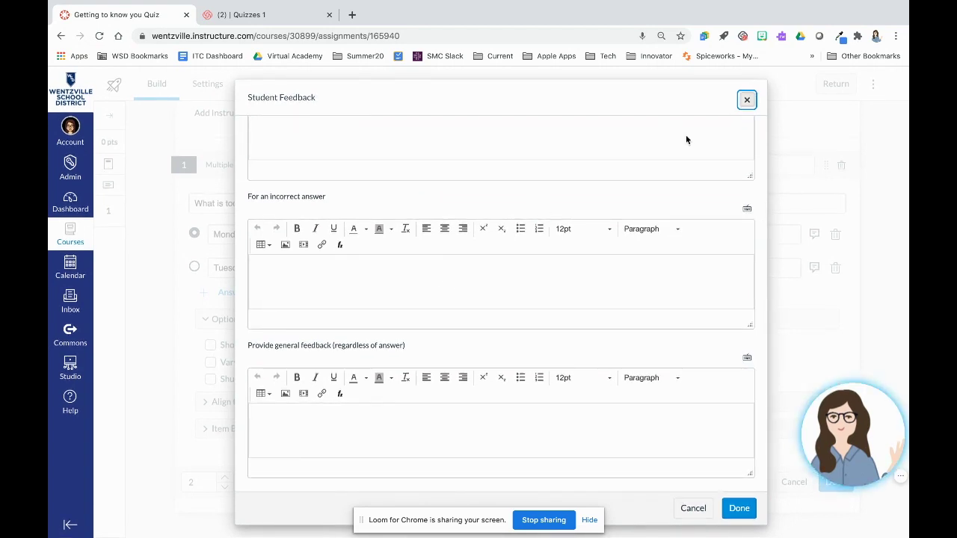
scroll(685, 137, up, 3)
click(746, 100)
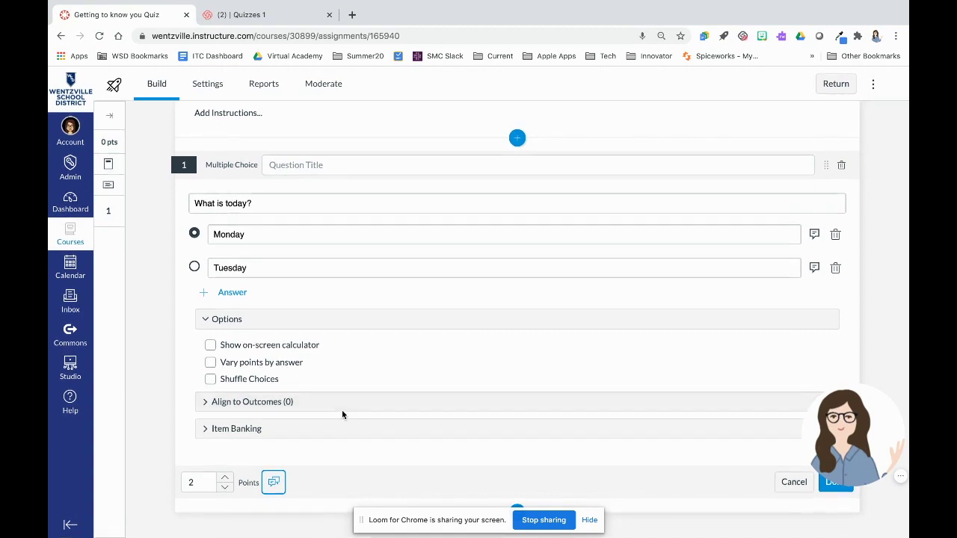
click(589, 520)
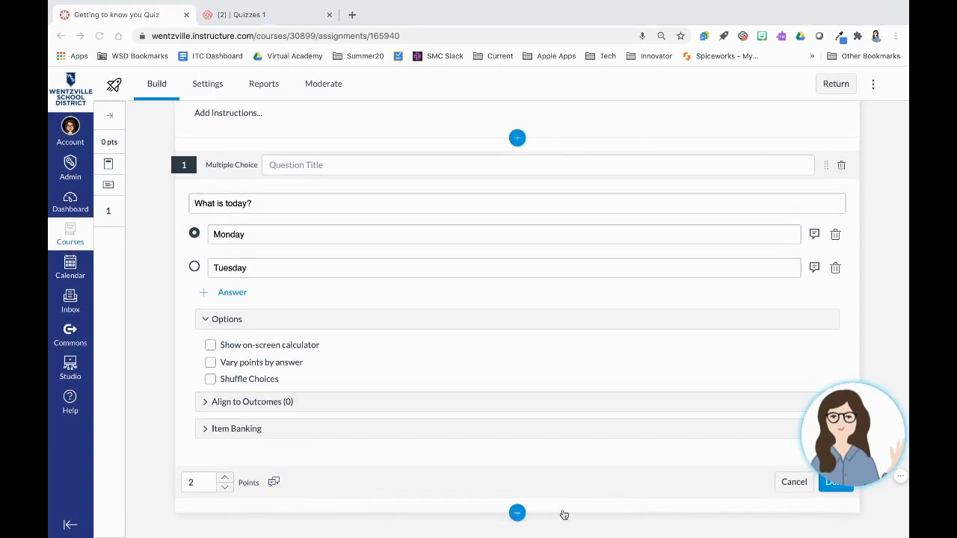
- Save question 1 and add Essay question 2 with the prompt 'Tell me about yourself:'
click(517, 513)
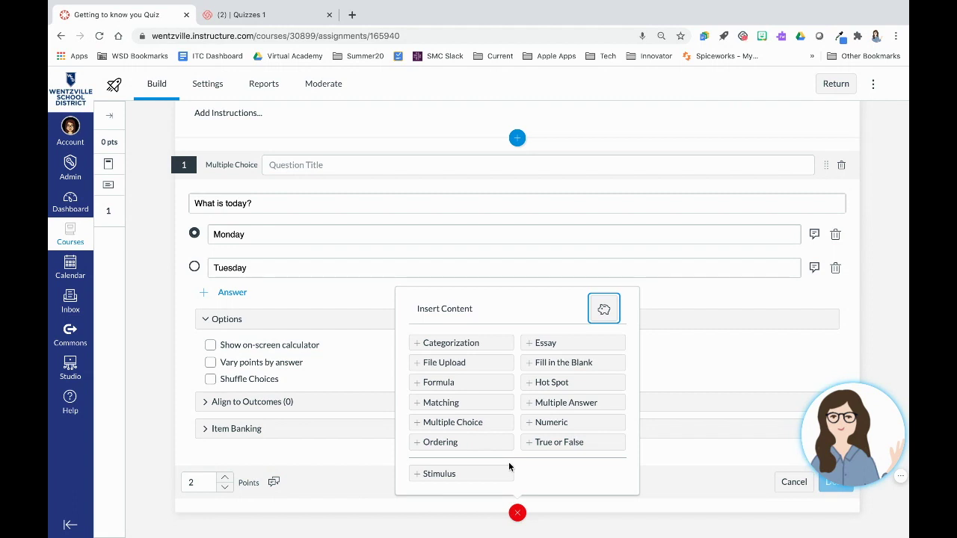
click(545, 343)
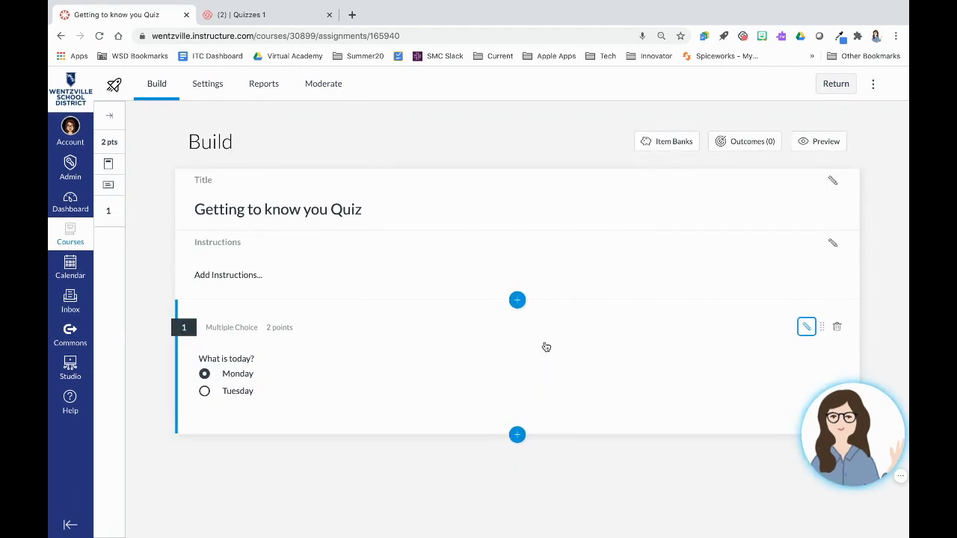
click(518, 434)
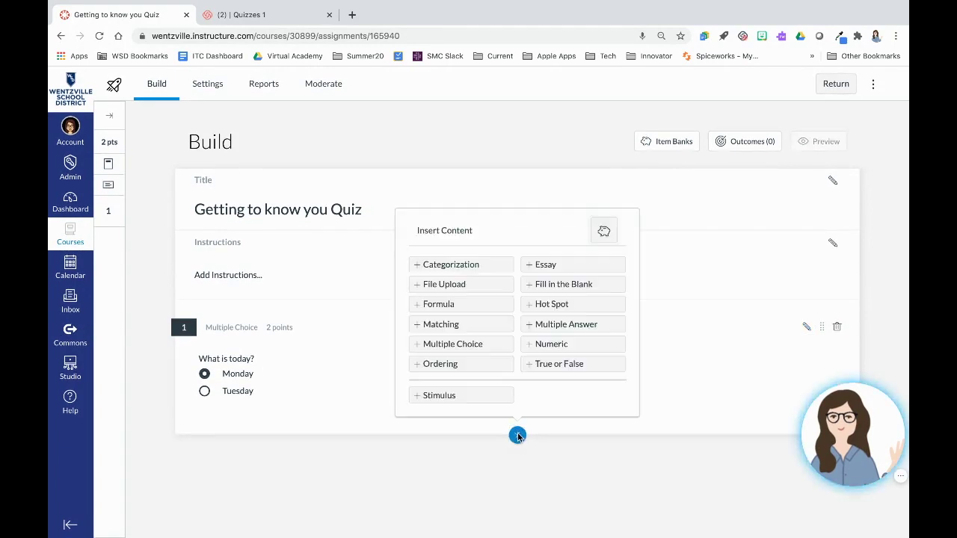
click(574, 269)
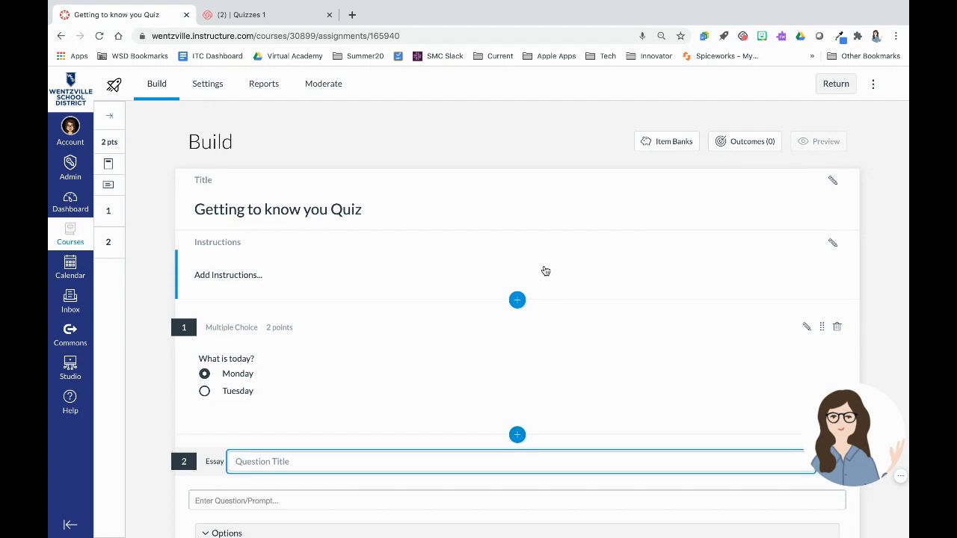
scroll(414, 359, down, 3)
click(373, 235)
text(Tell me about yourself!)
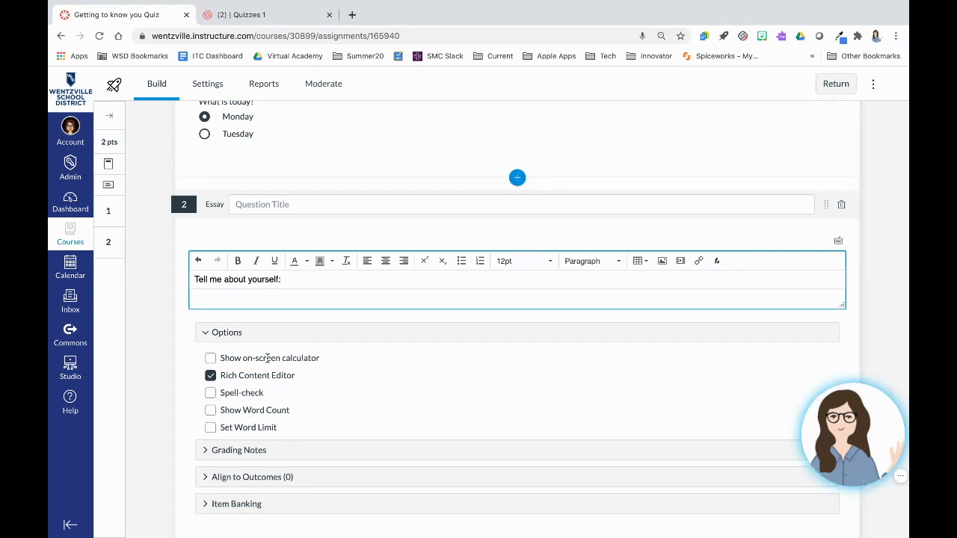
- Enable Show Word Count and Set Word Limit, and expand the essay's Grading Notes
scroll(264, 358, down, 1)
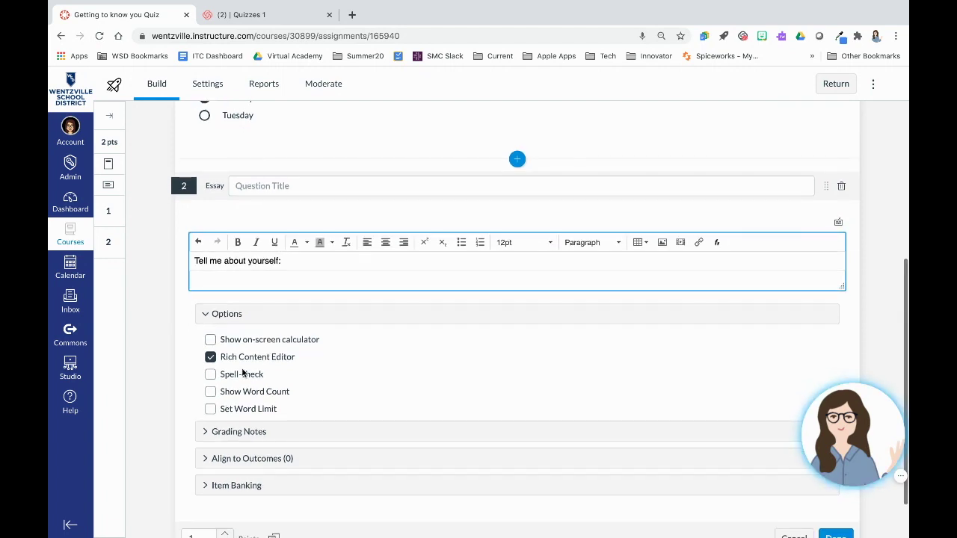
click(212, 392)
click(211, 390)
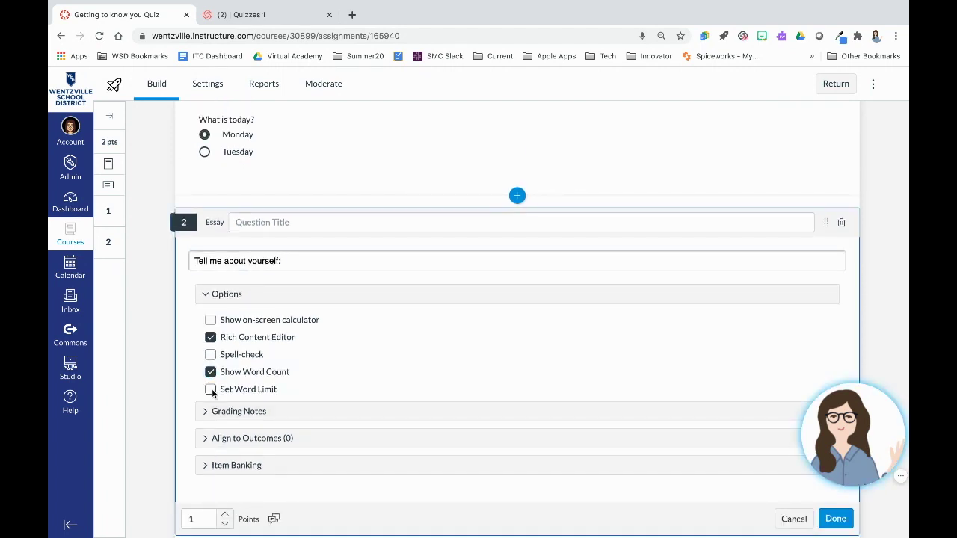
scroll(212, 390, down, 2)
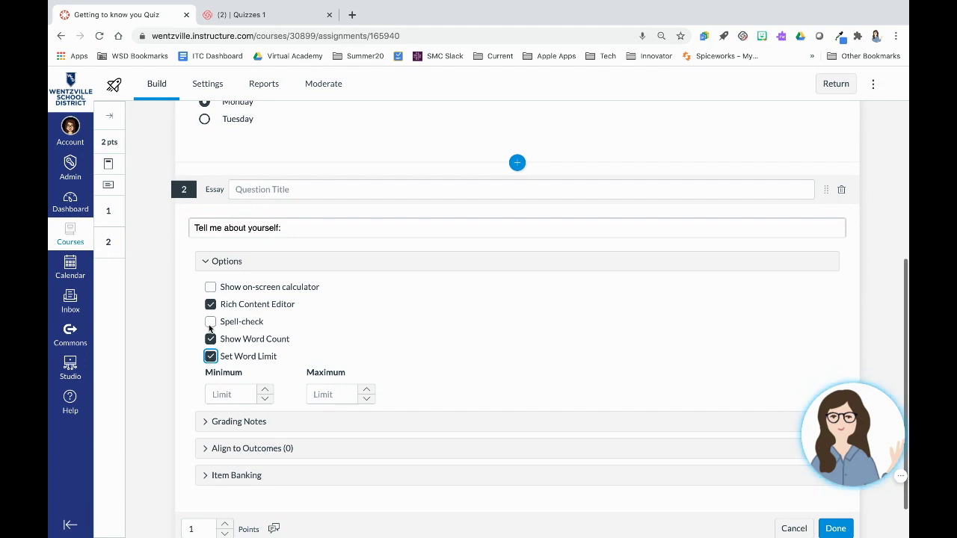
click(225, 420)
scroll(231, 366, down, 2)
click(240, 375)
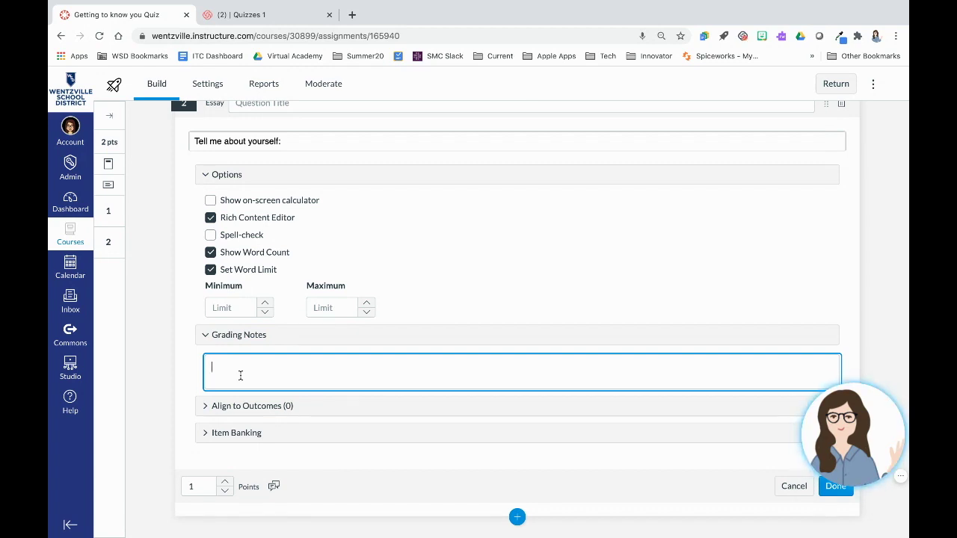
scroll(240, 375, down, 1)
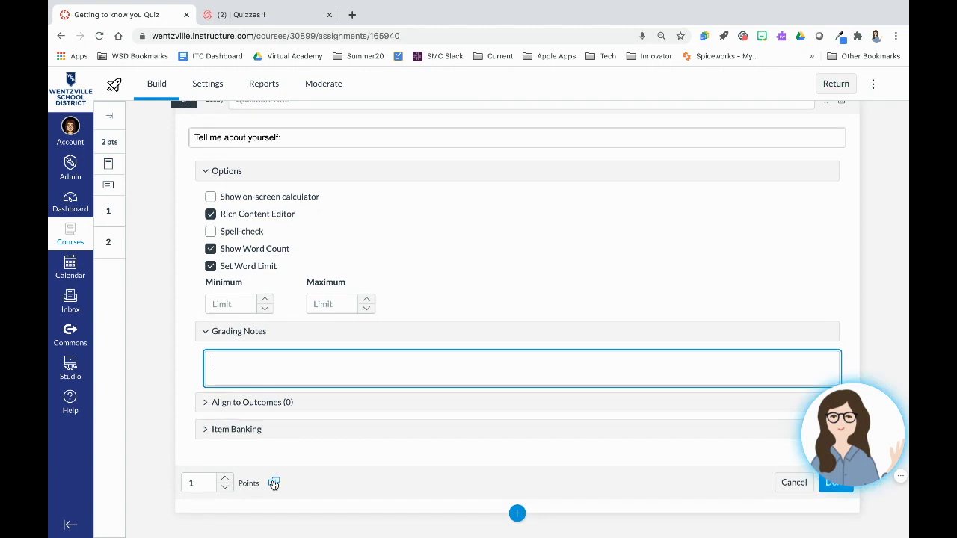
scroll(274, 483, up, 1)
scroll(274, 485, down, 1)
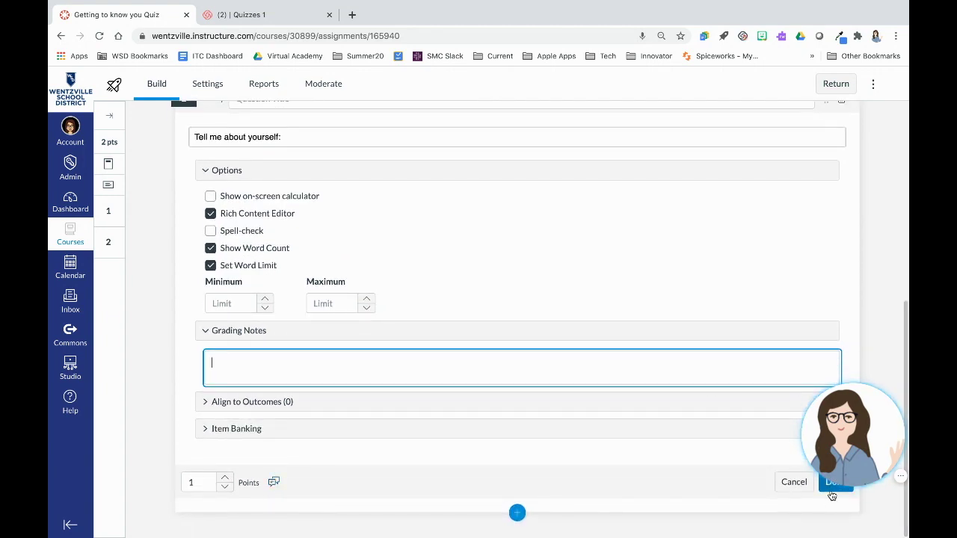
click(832, 495)
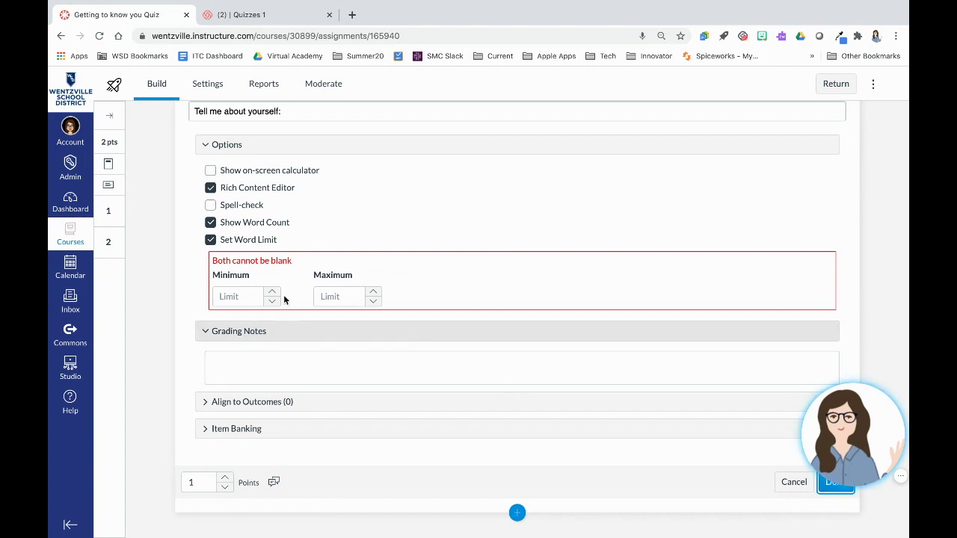
click(242, 297)
- Enter a 5-word minimum limit and save the essay question
text(5)
click(837, 489)
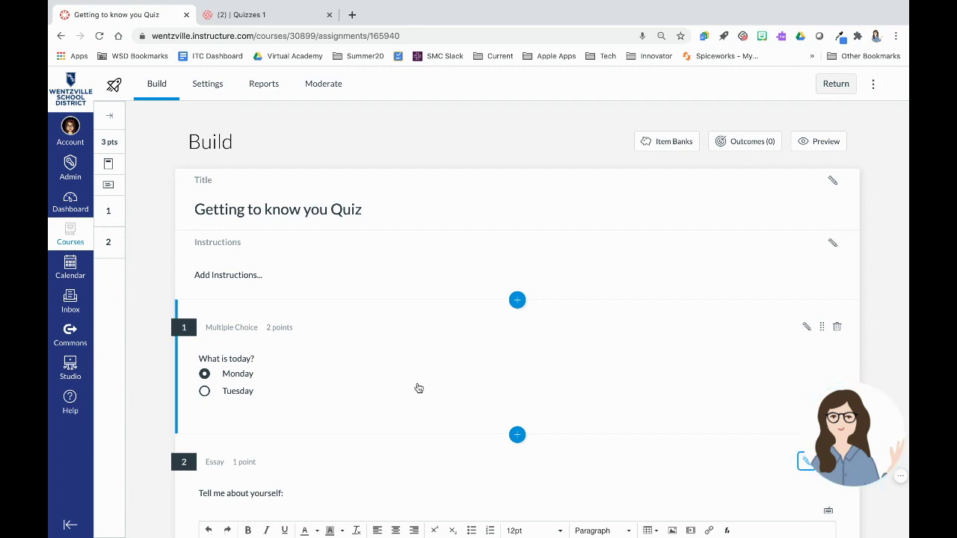
- Move question 2 in the Question Navigator and back, collapse it, and preview as a student
click(109, 121)
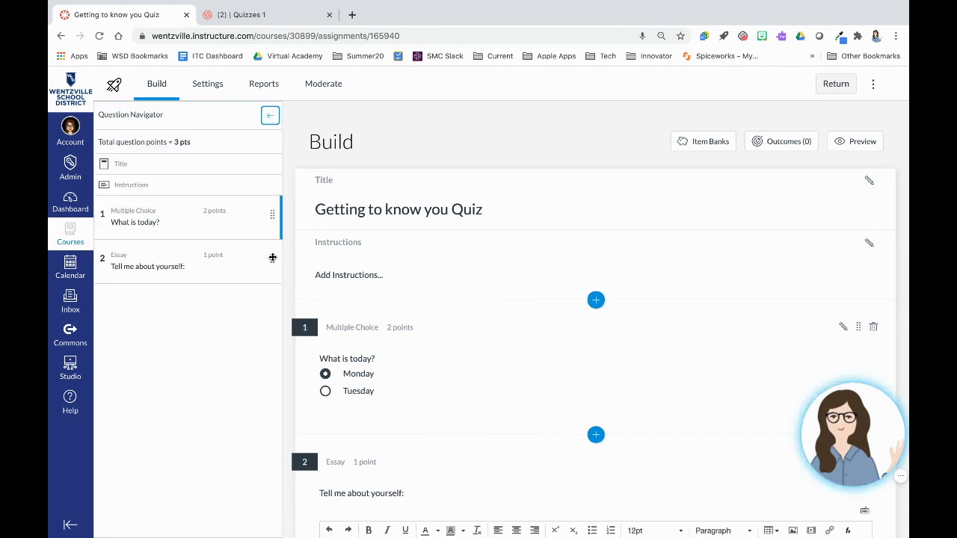
drag(272, 259, 149, 237)
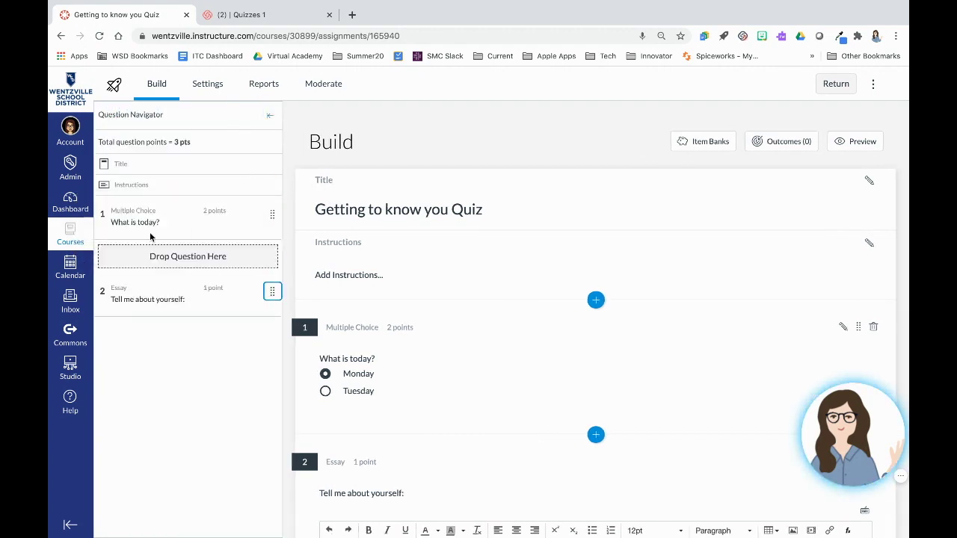
drag(136, 280, 144, 288)
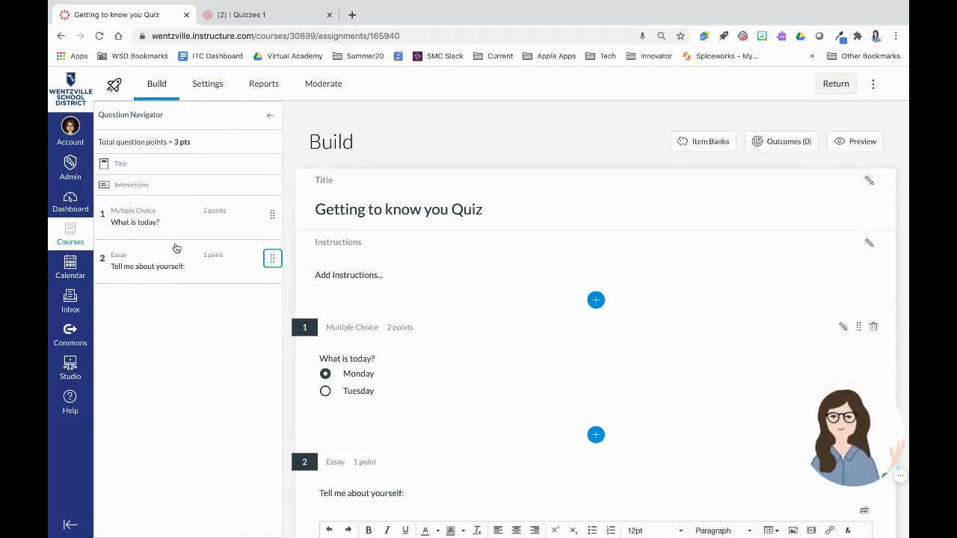
click(270, 116)
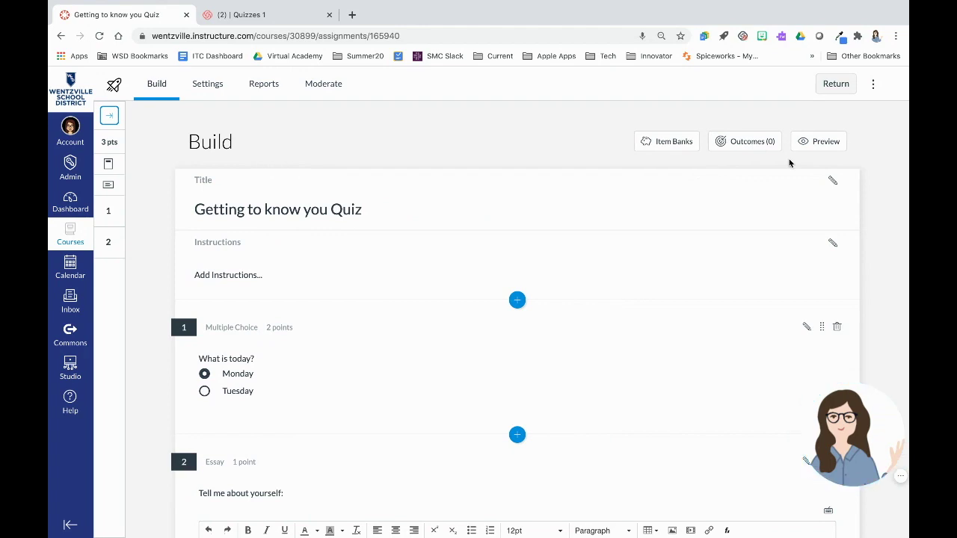
click(825, 142)
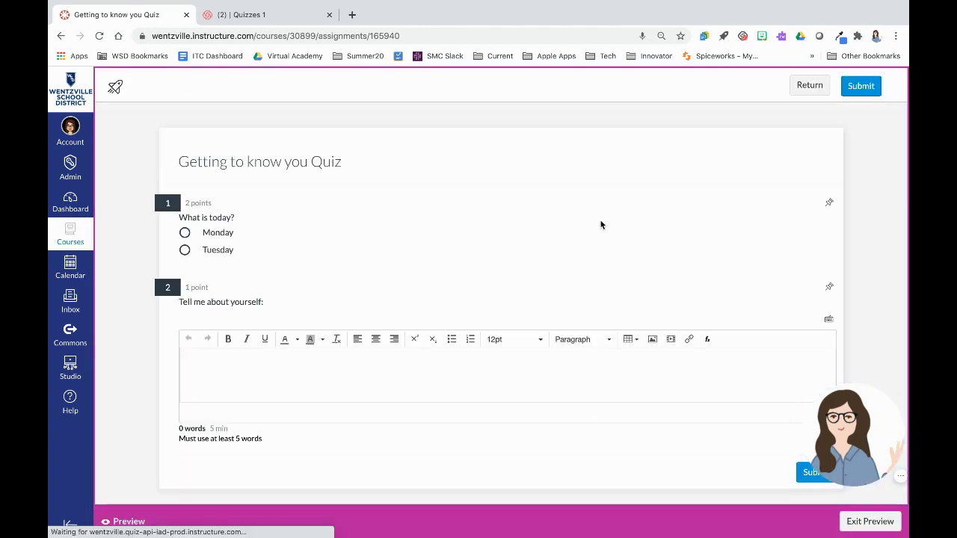
click(184, 233)
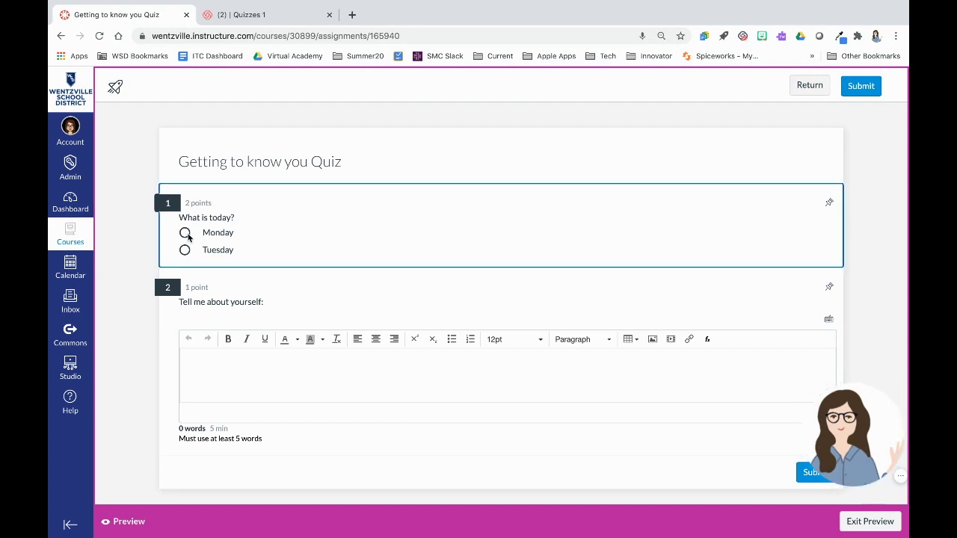
click(235, 361)
text(bnm,)
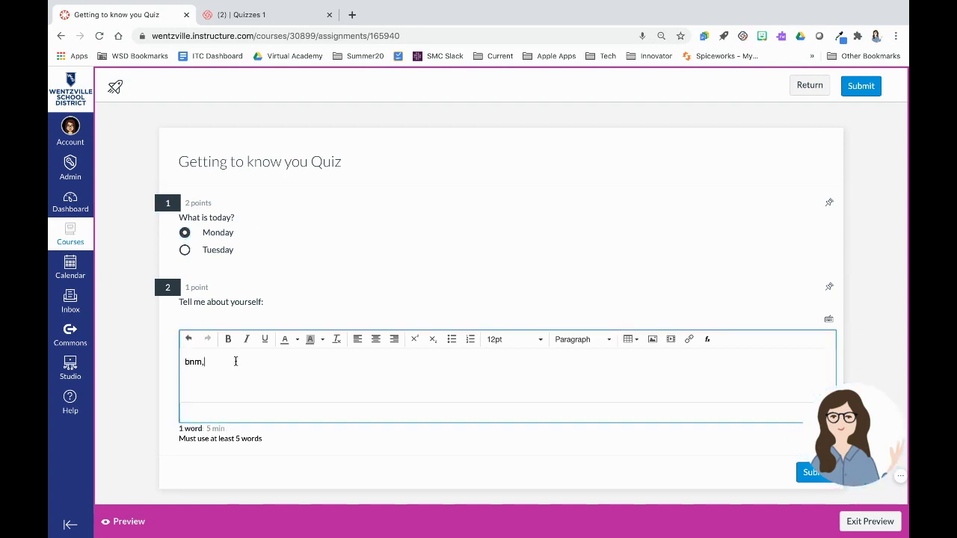
scroll(616, 395, down, 1)
mouse_move(833, 438)
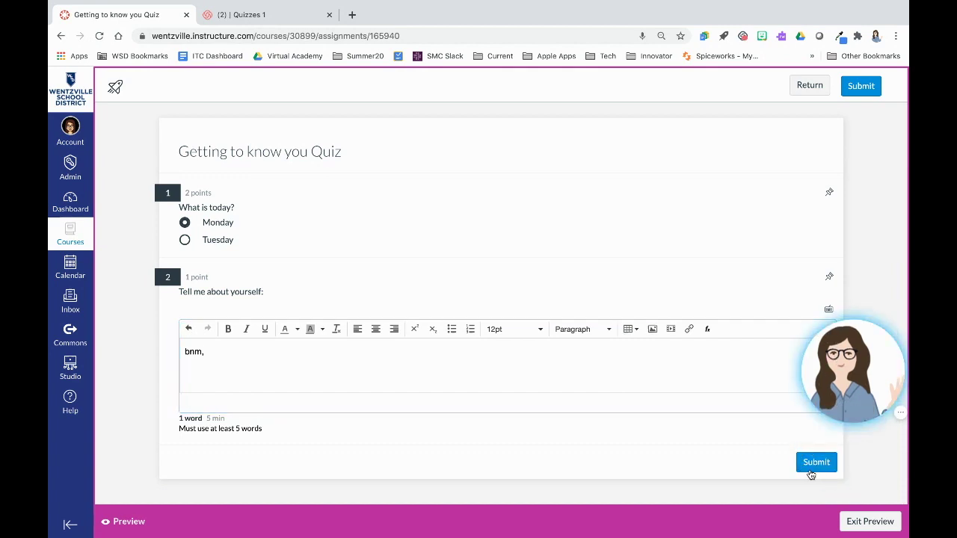
click(812, 466)
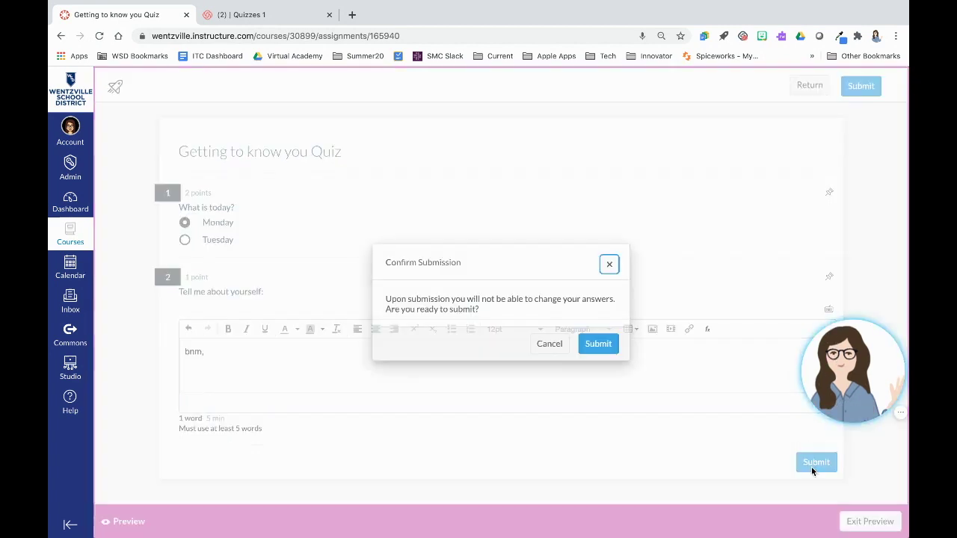
click(604, 350)
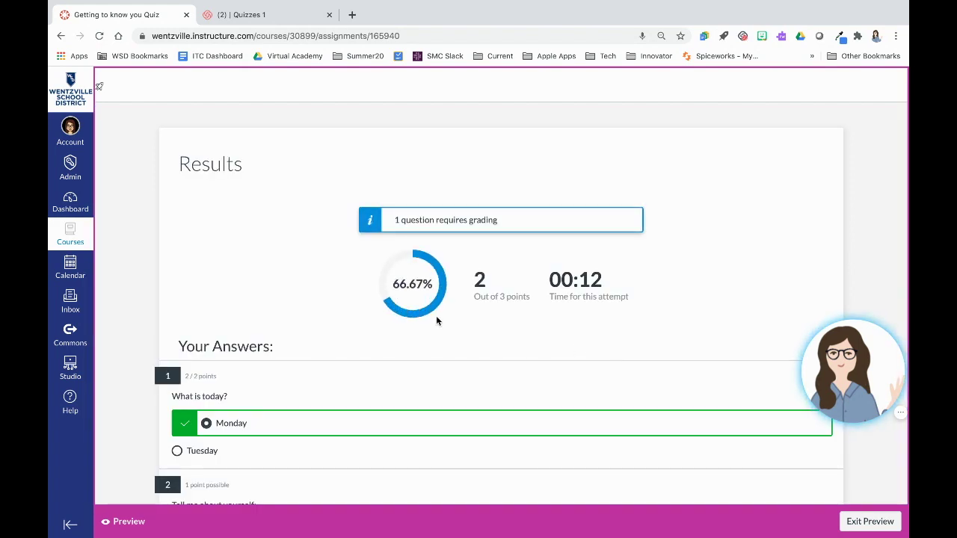
scroll(437, 320, down, 3)
scroll(436, 316, up, 3)
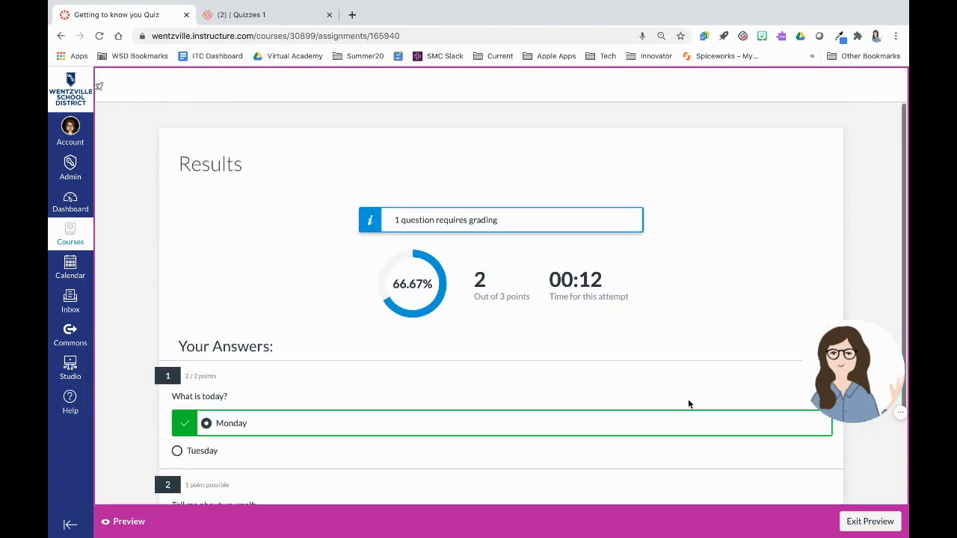
click(870, 521)
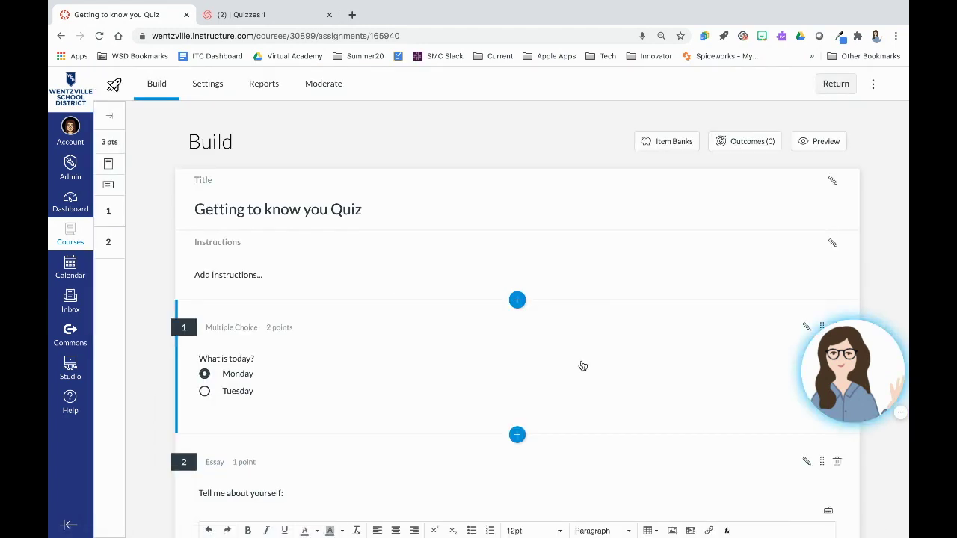
- Shuffle questions and answers, show one question at a time, and require an access code
click(207, 85)
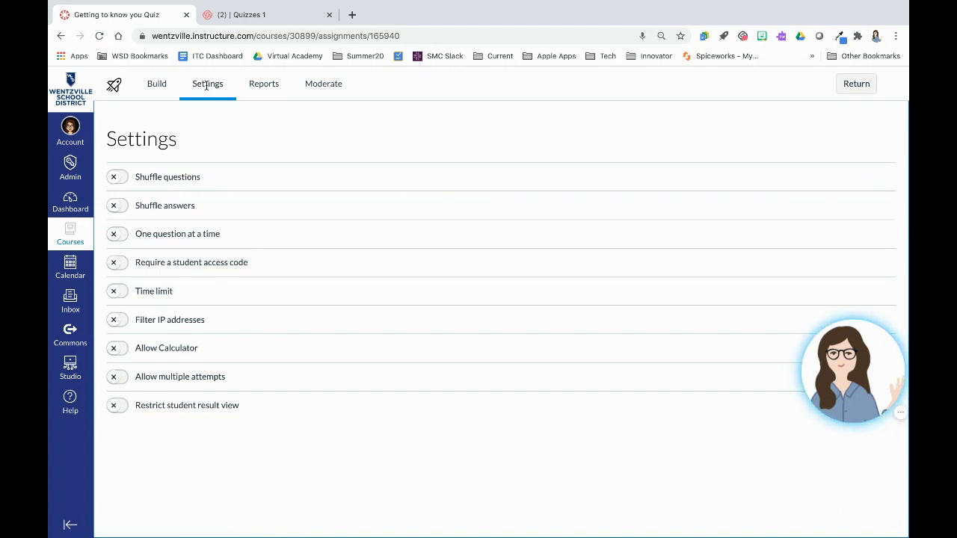
click(123, 183)
click(126, 213)
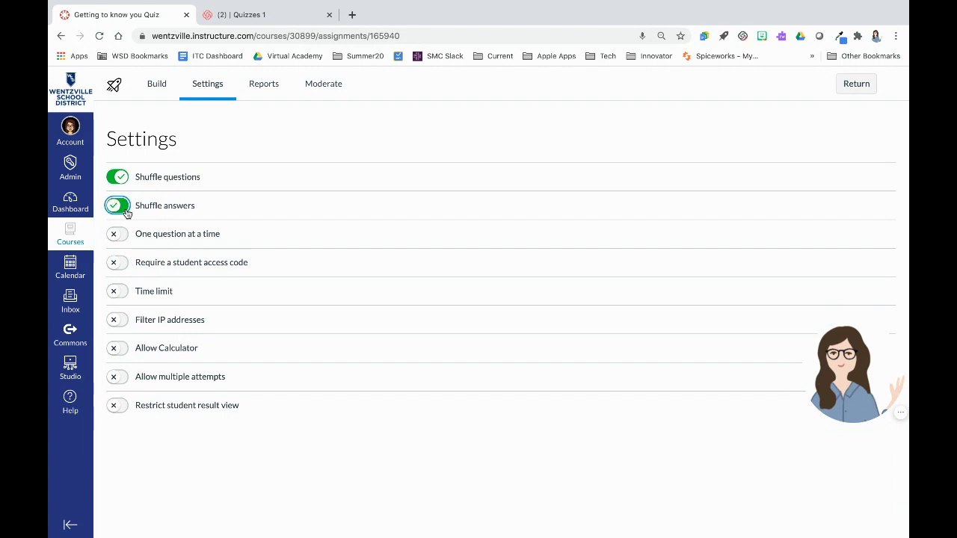
click(126, 239)
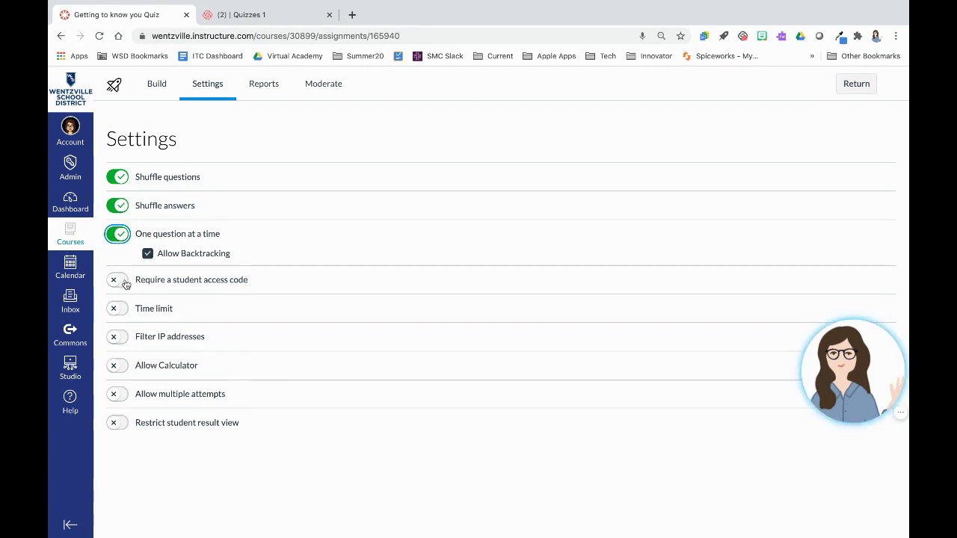
click(126, 283)
click(165, 309)
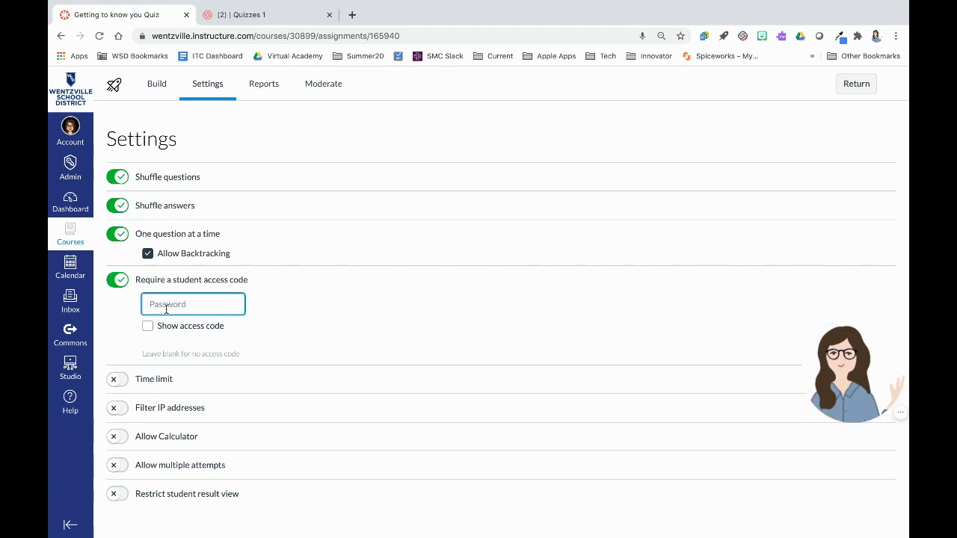
- Turn on a 10-minute time limit for the quiz
click(123, 383)
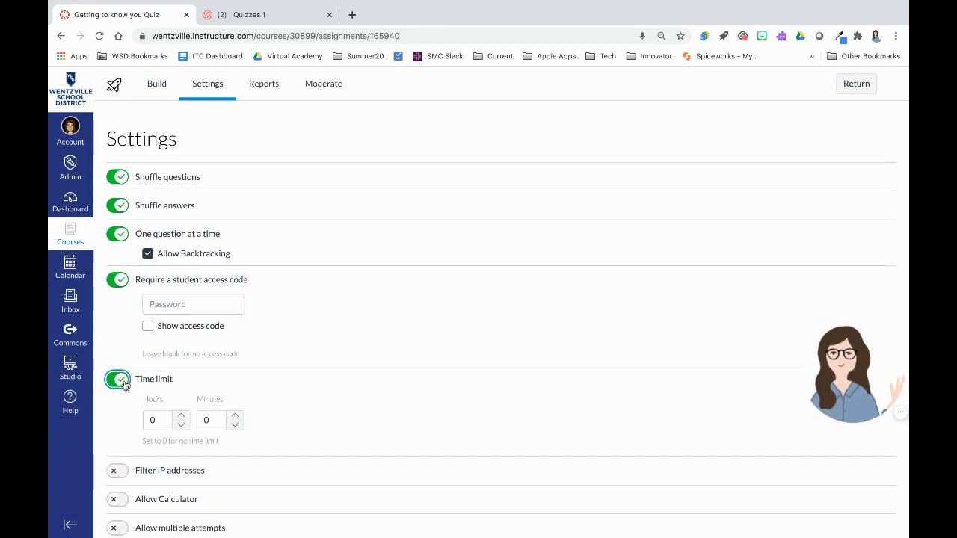
scroll(124, 382, down, 1)
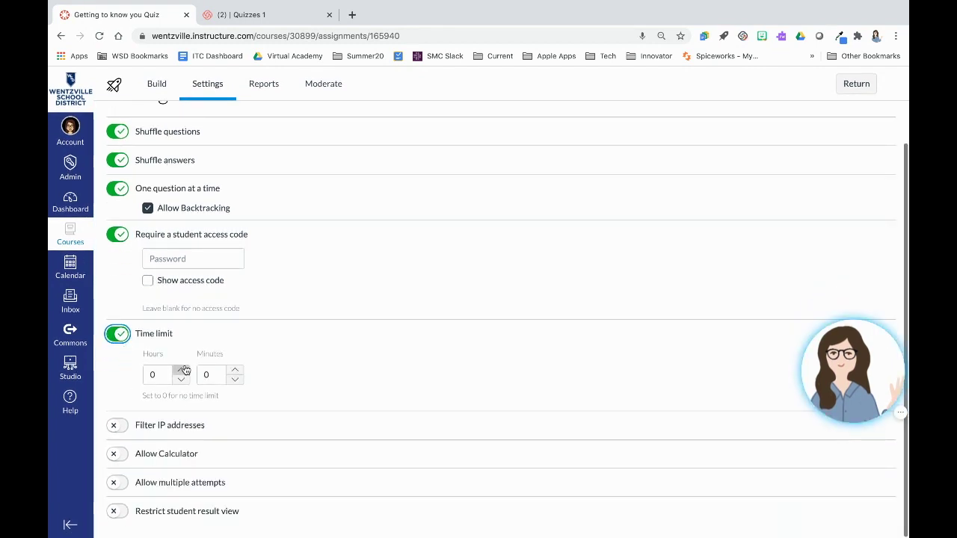
click(236, 370)
click(236, 371)
click(237, 371)
click(236, 371)
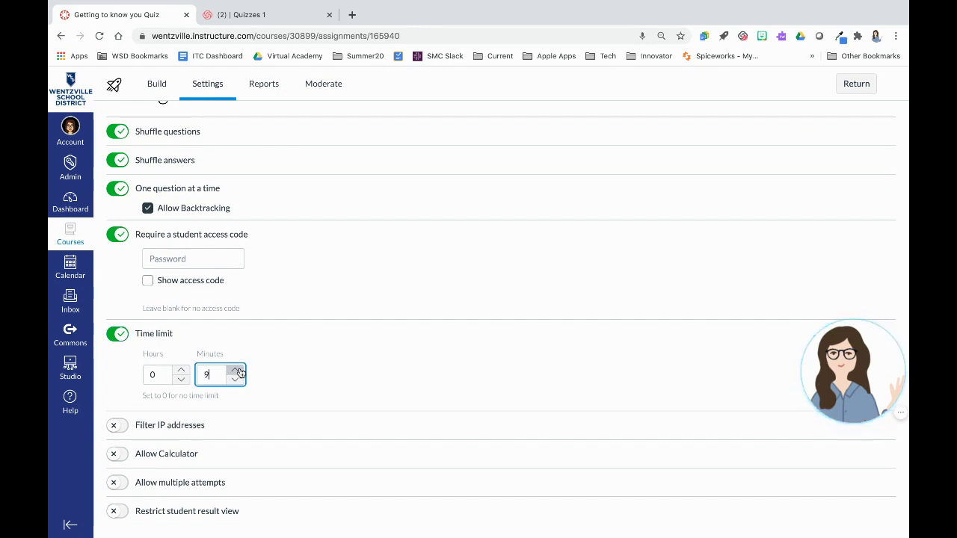
click(237, 371)
click(236, 371)
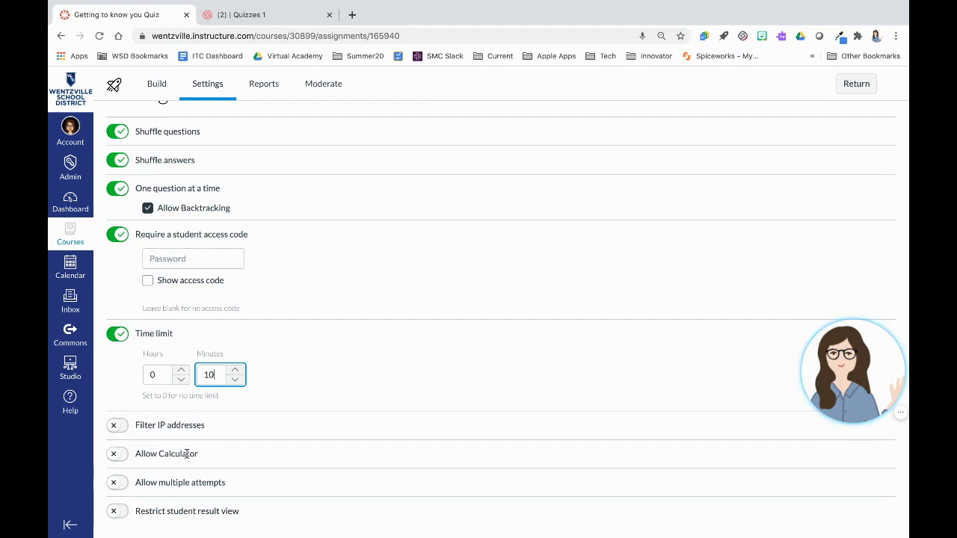
- Allow 2 attempts and keep the average score across attempts
click(117, 483)
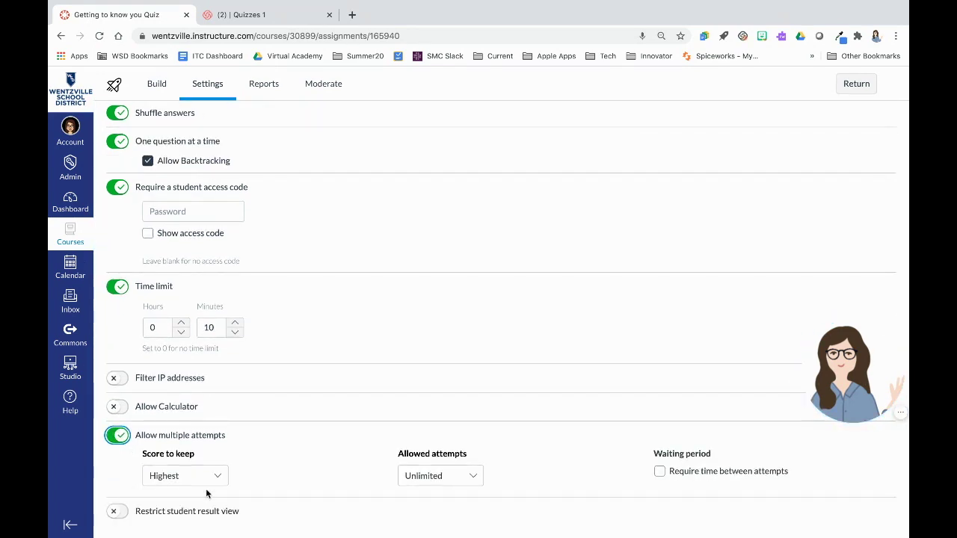
click(434, 479)
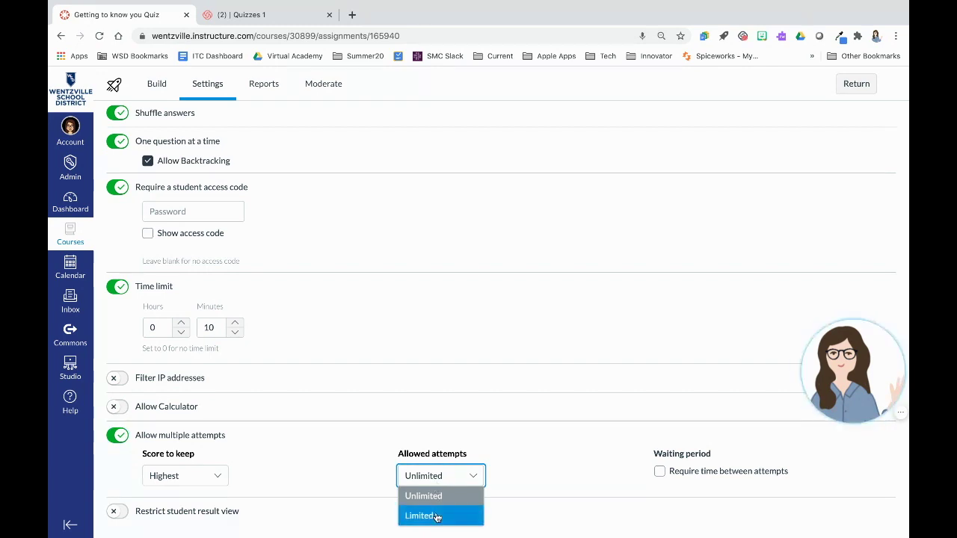
click(438, 515)
click(441, 521)
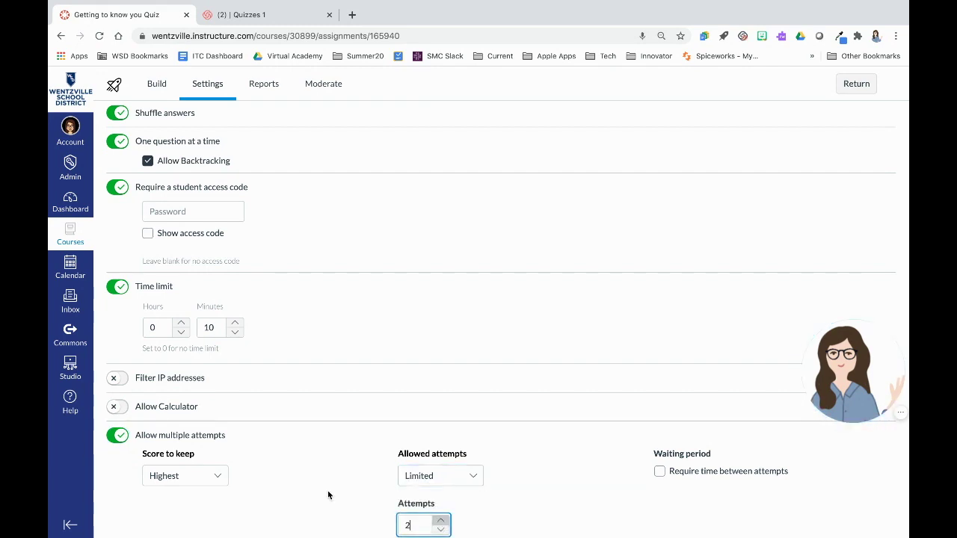
click(217, 475)
click(213, 436)
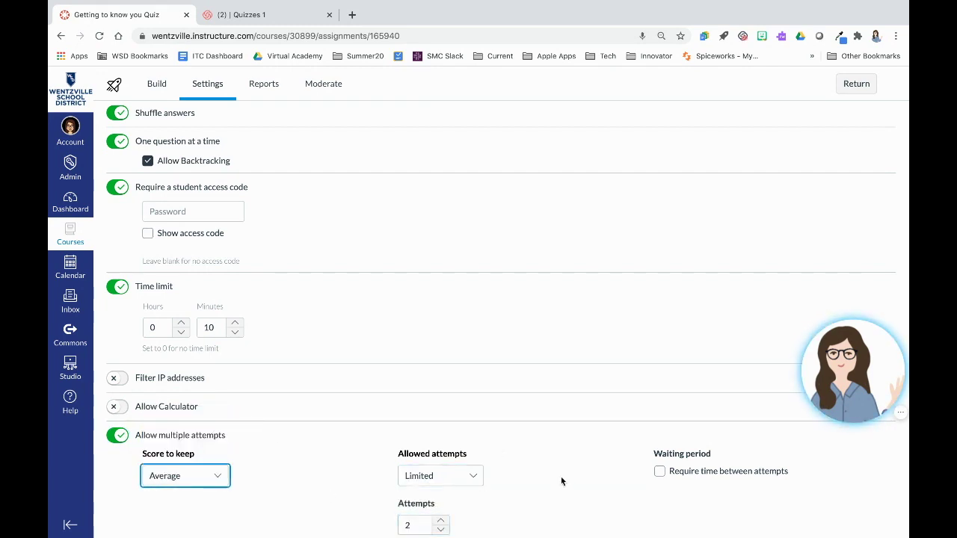
scroll(561, 480, down, 1)
scroll(563, 482, down, 1)
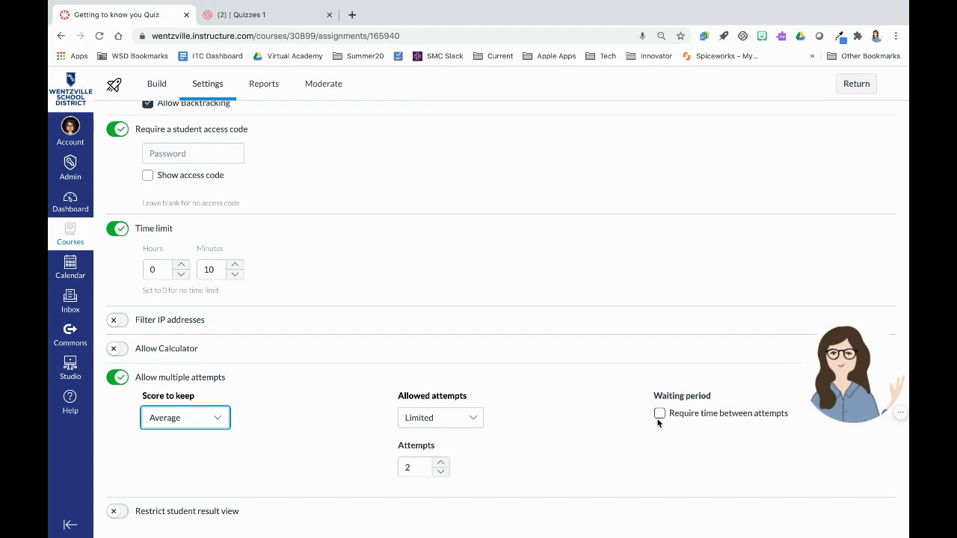
- Restrict result view to show items and questions, points possible, and student responses
click(122, 512)
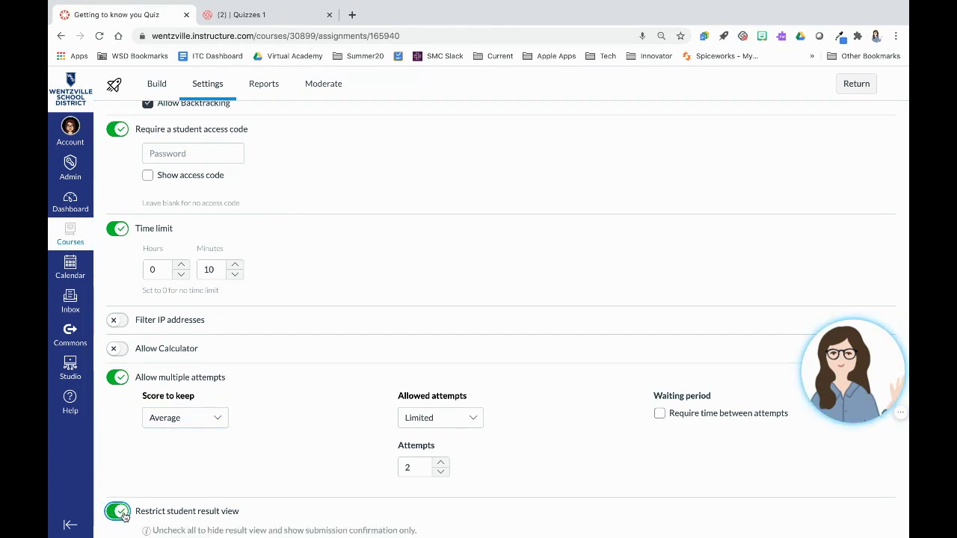
scroll(120, 486, down, 5)
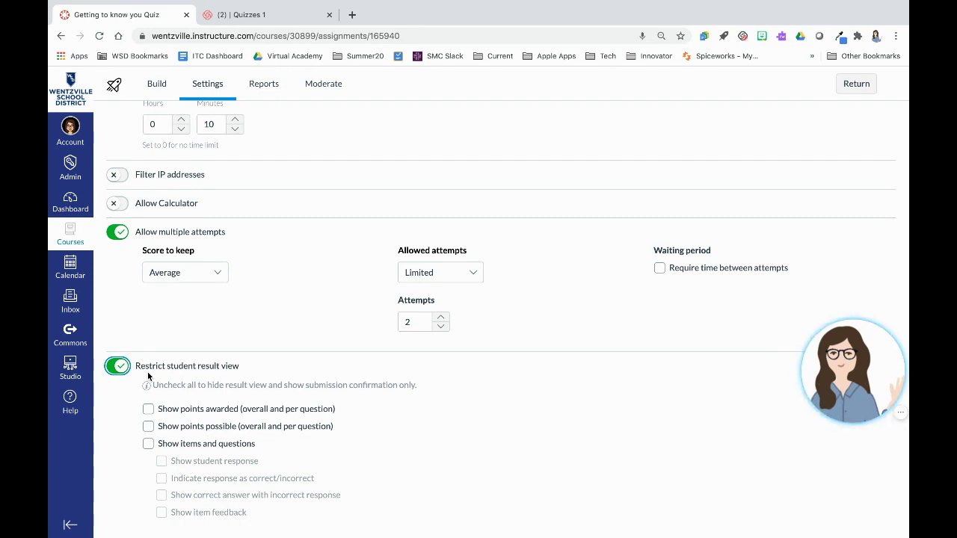
click(148, 443)
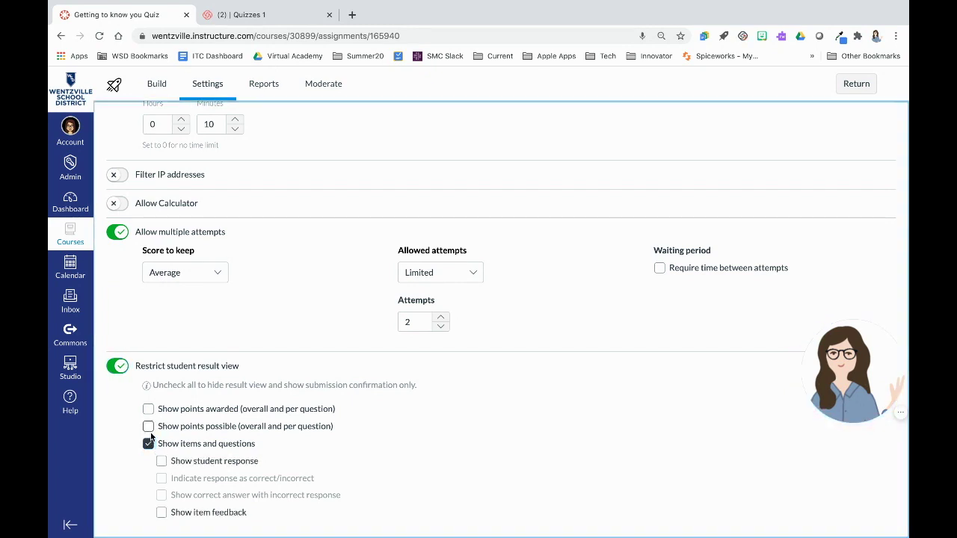
click(148, 426)
click(161, 461)
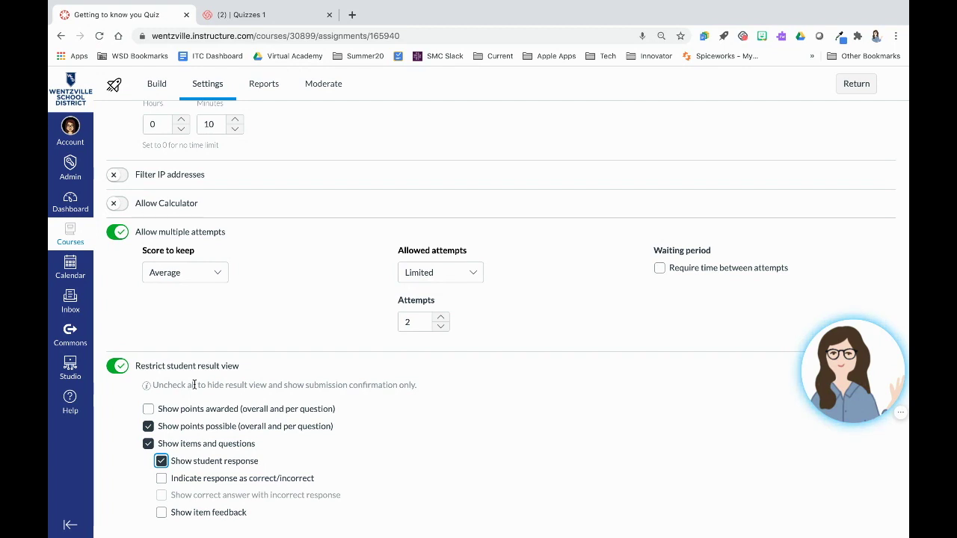
scroll(194, 384, up, 5)
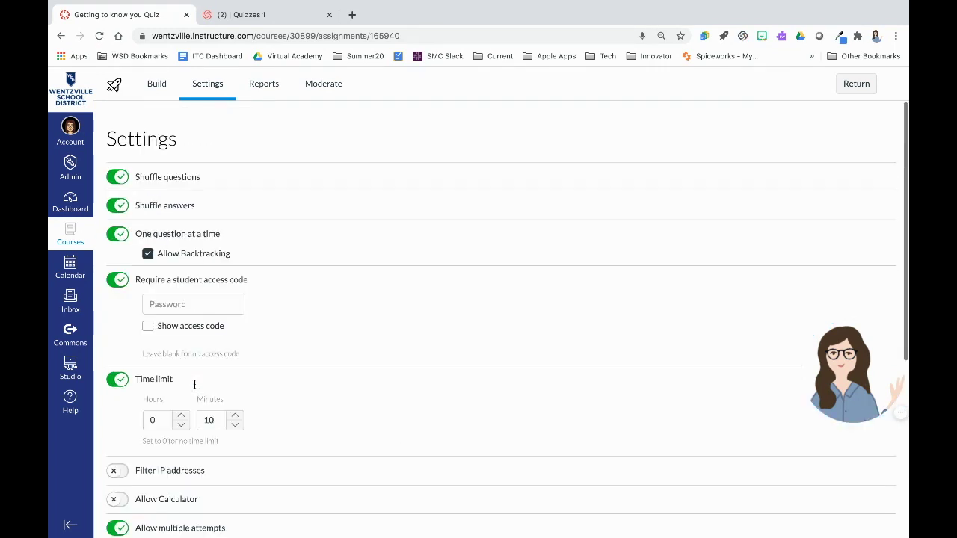
click(257, 86)
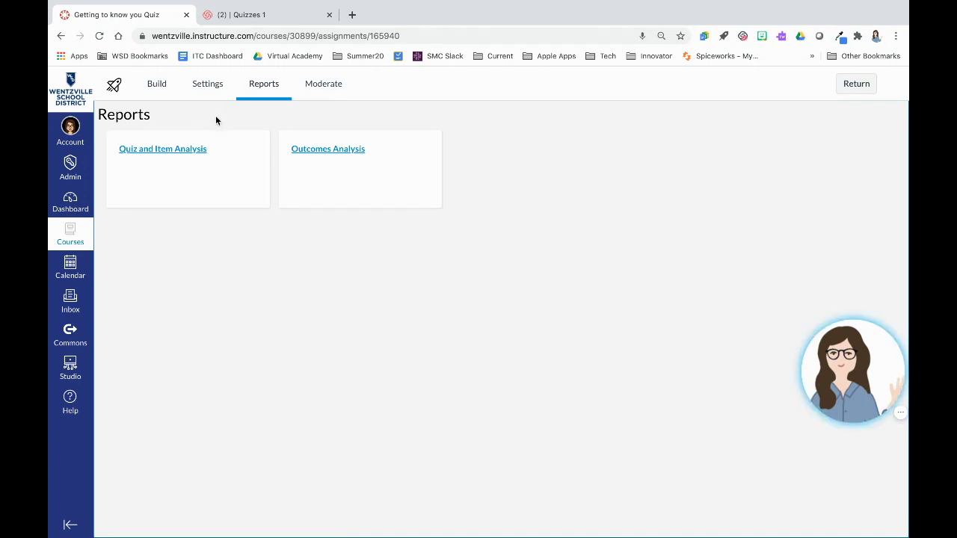
- View the empty Quiz and Item Analysis report, then go to the student Moderate list
click(188, 151)
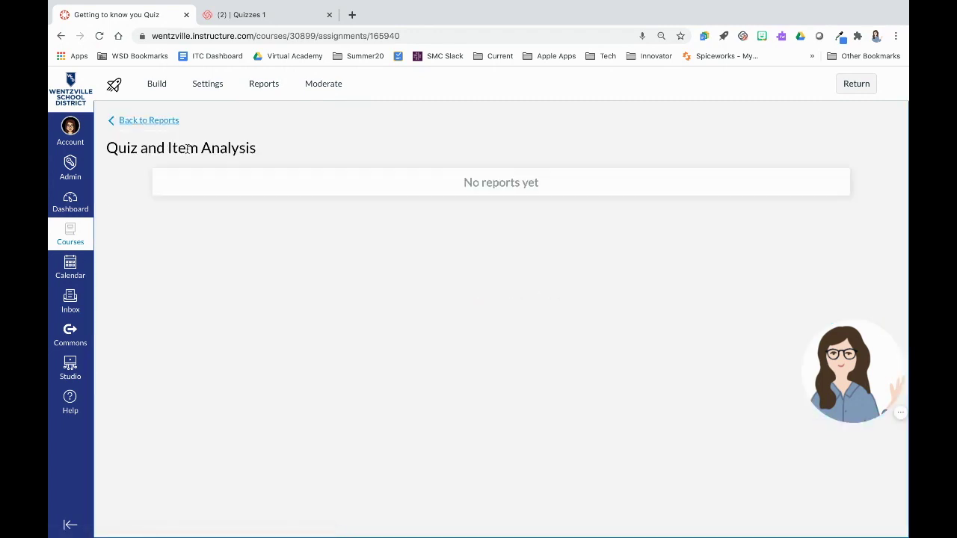
click(153, 122)
click(323, 84)
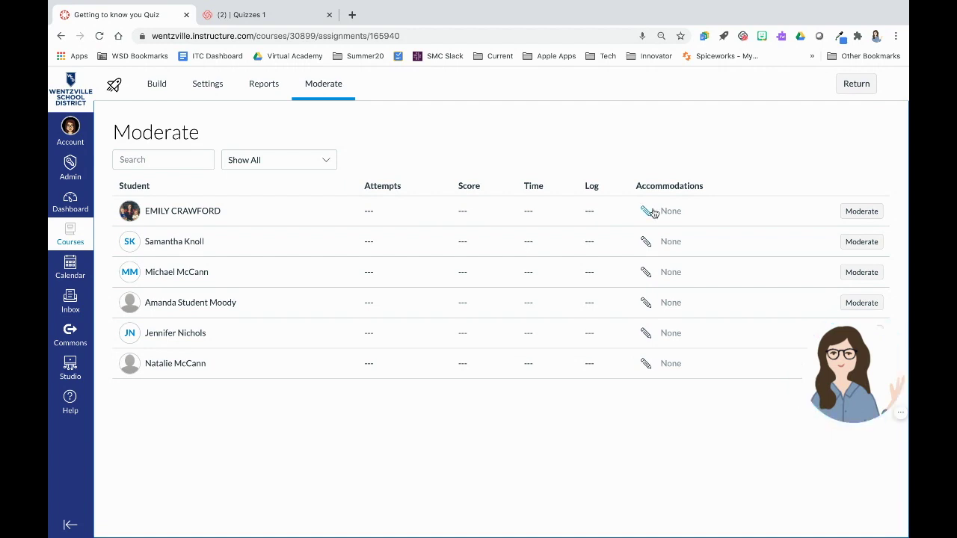
- Give one student 1 hour of additional time as an accommodation
click(645, 301)
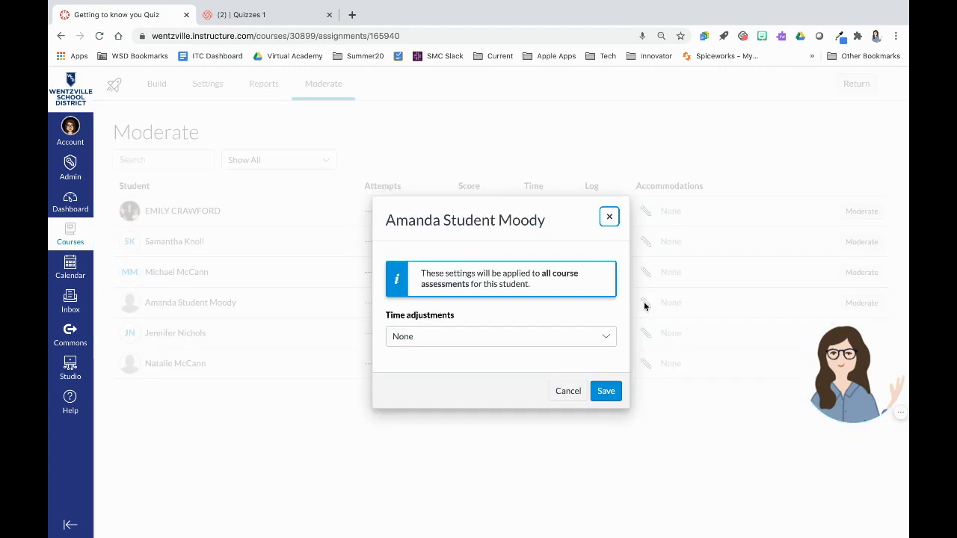
click(594, 336)
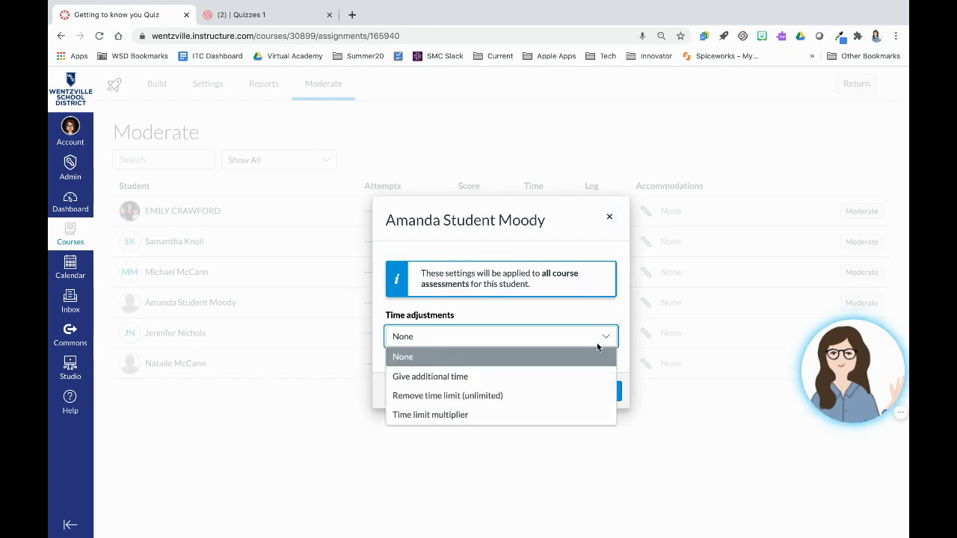
click(587, 319)
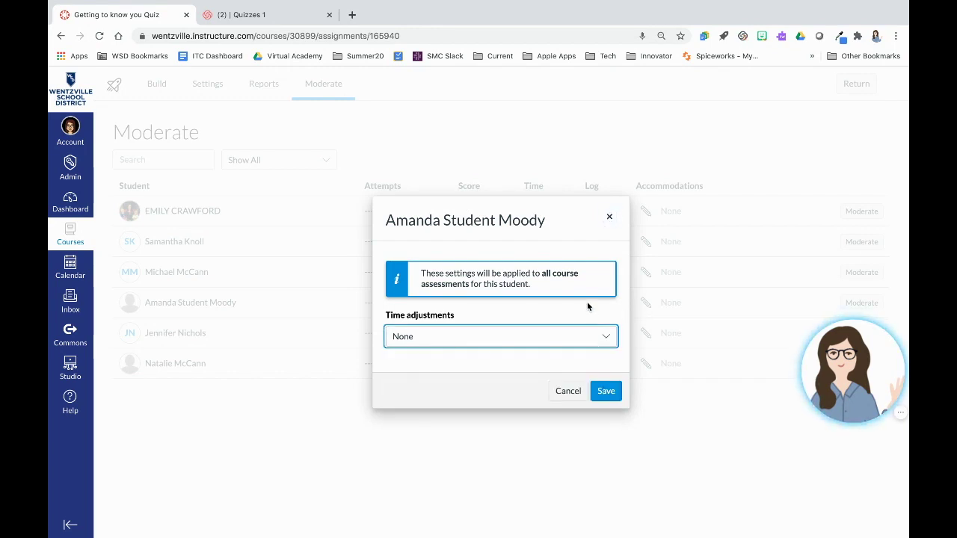
click(580, 340)
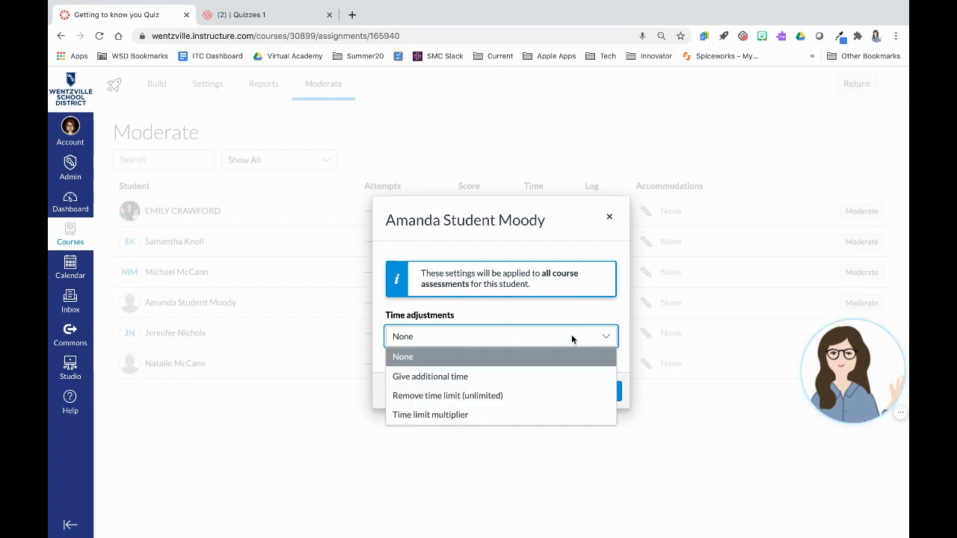
click(550, 376)
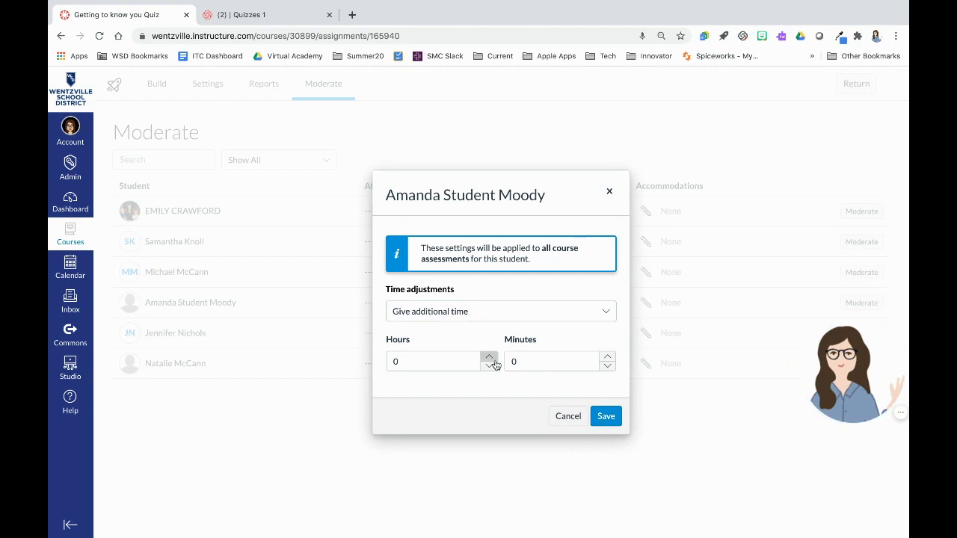
click(489, 357)
click(609, 420)
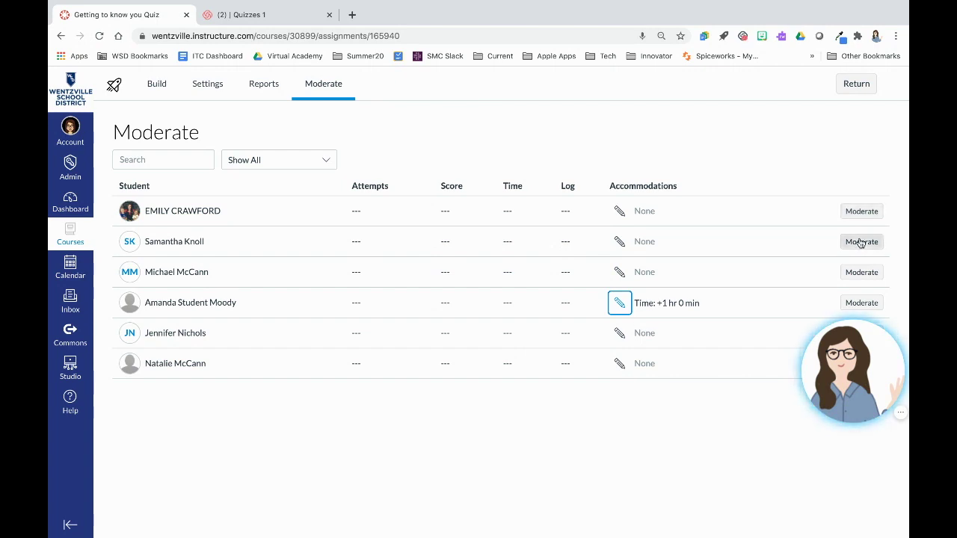
- Grant another student 2 additional quiz attempts
click(861, 242)
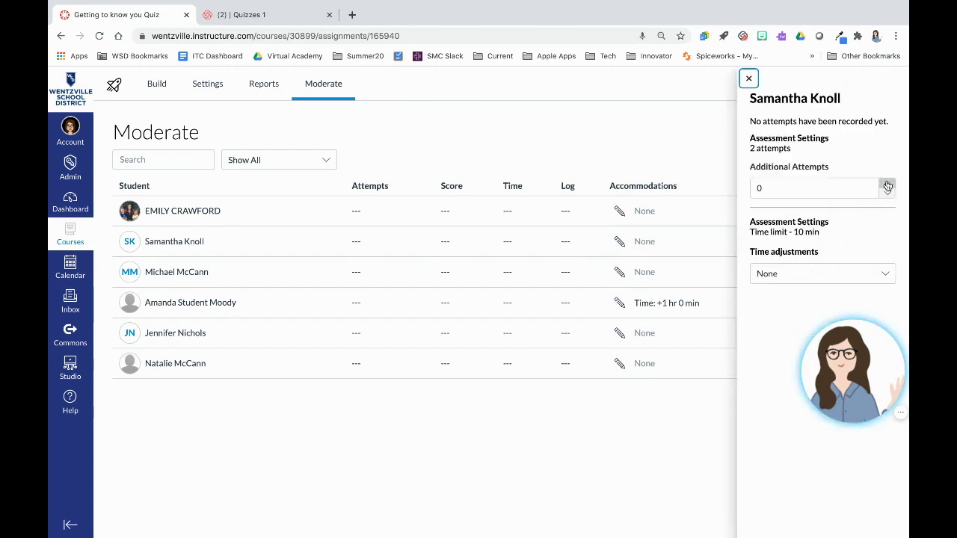
click(887, 186)
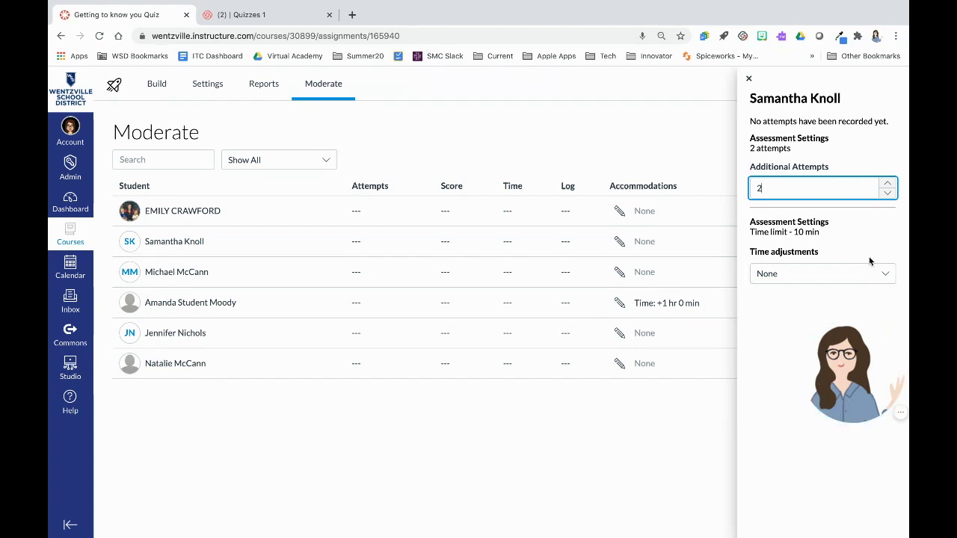
click(852, 232)
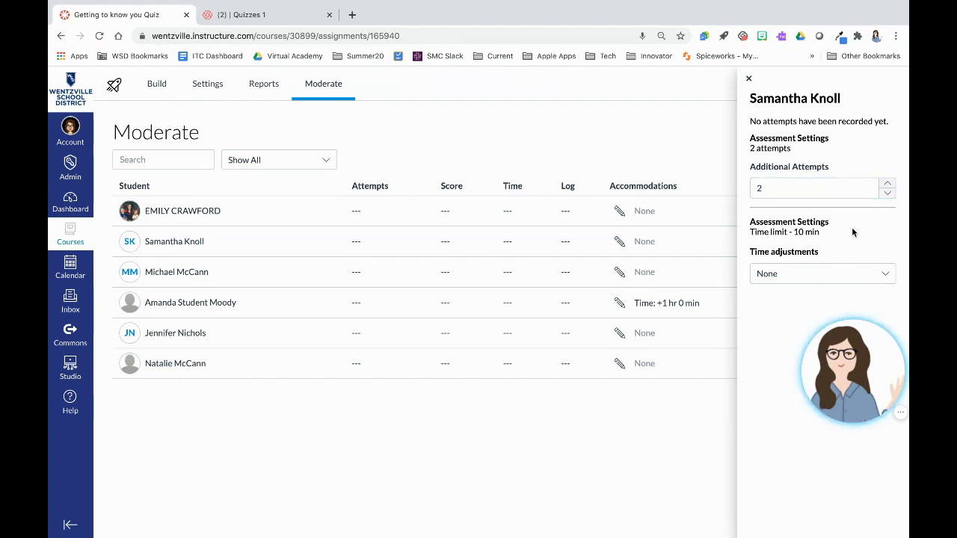
click(748, 79)
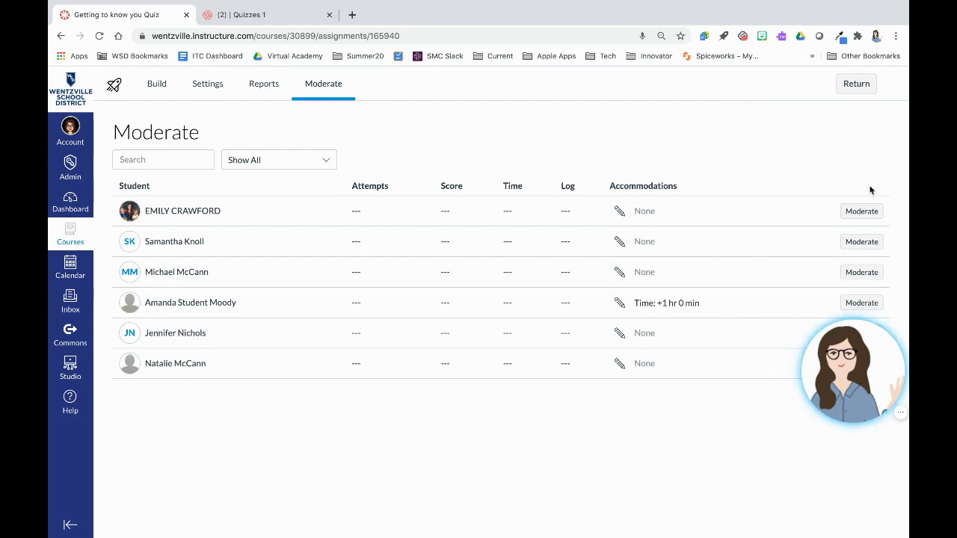
- Check a third student's moderation details without changes, then return to the Build page
click(860, 213)
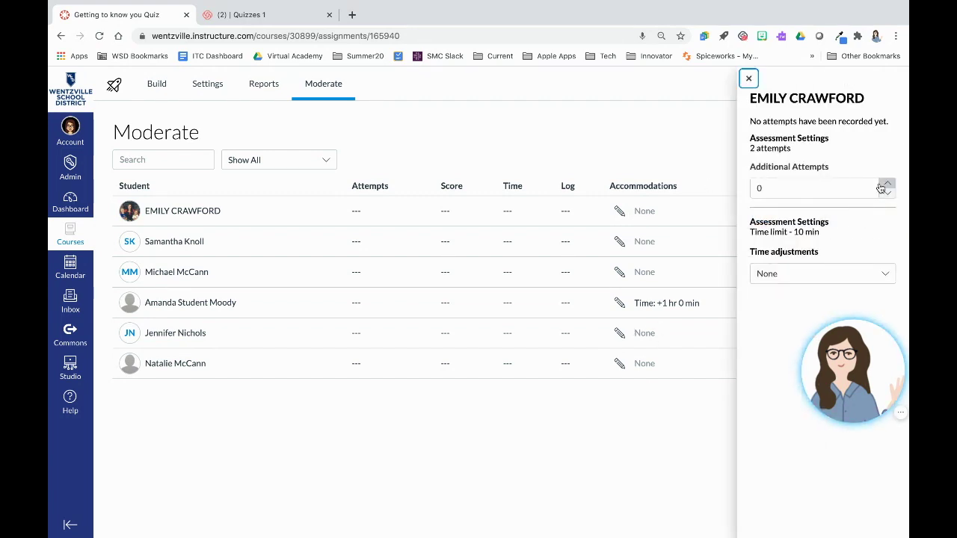
click(748, 77)
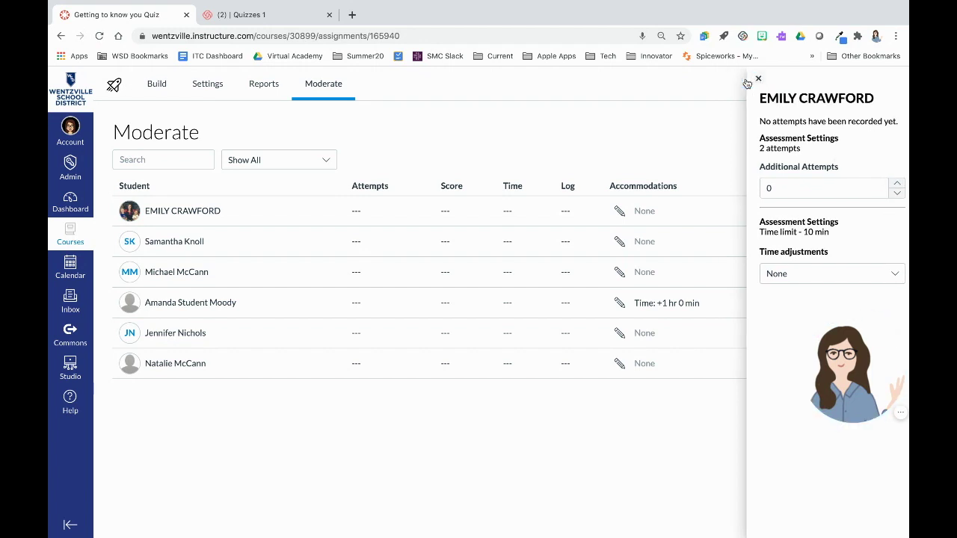
click(703, 127)
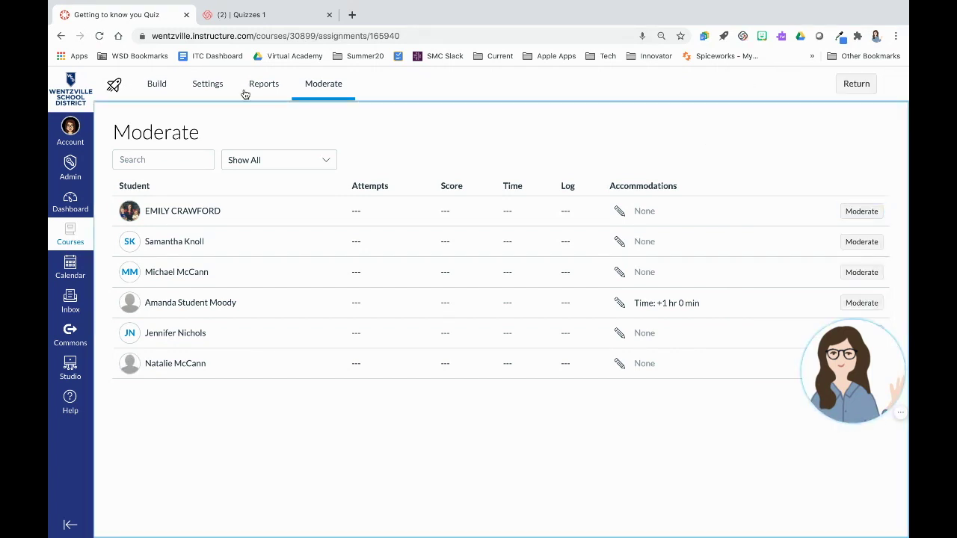
click(164, 95)
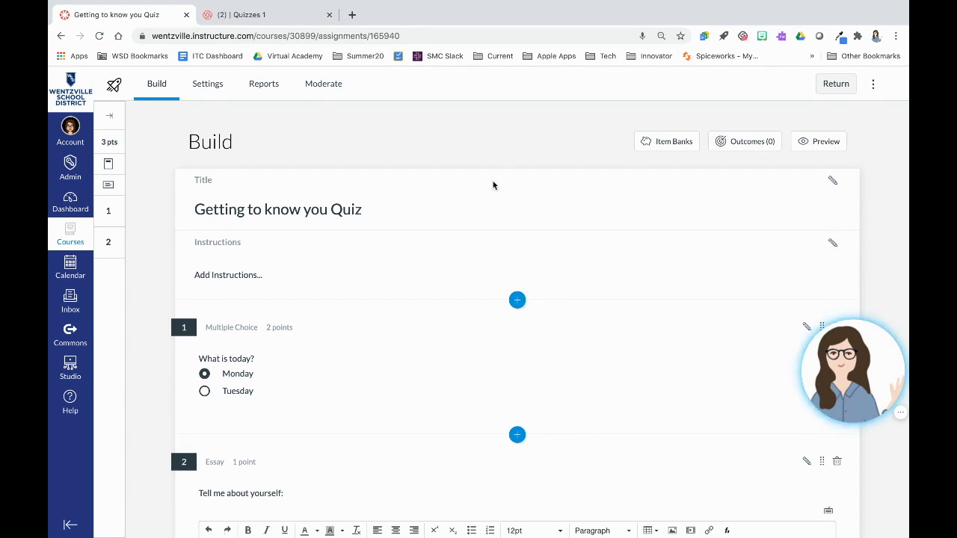
- Leave the quiz editor for the Health course's Quizzes list
click(836, 85)
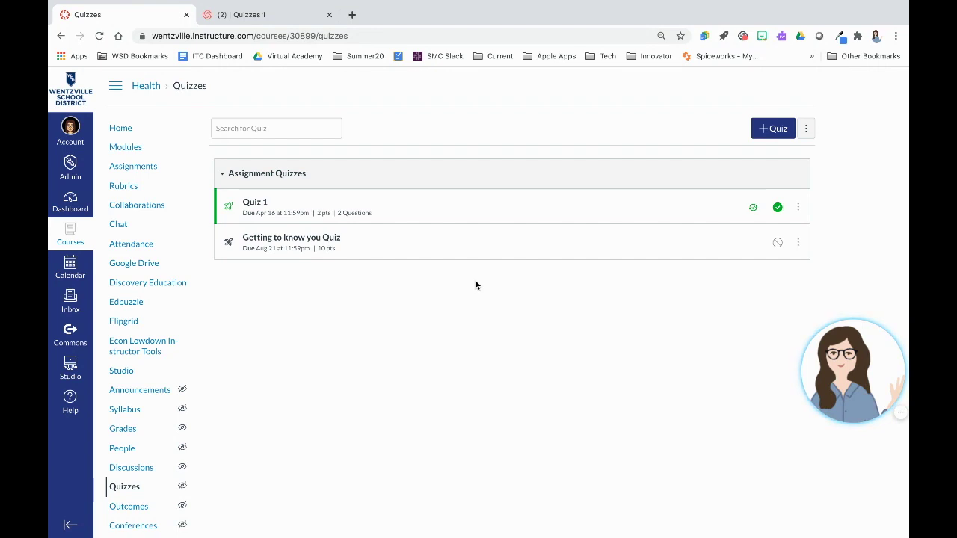
- Publish Getting to know you Quiz from its row in the Quizzes list
click(778, 243)
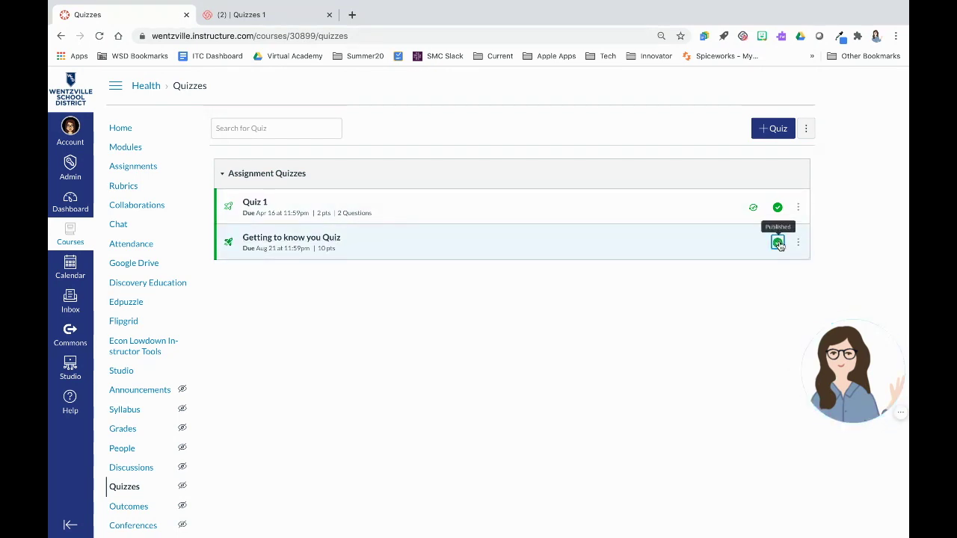